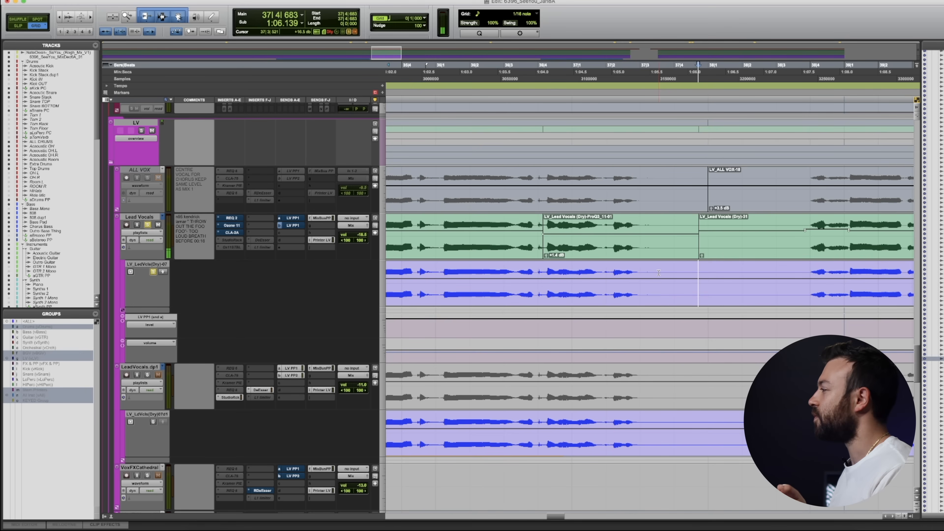
Increase the height of the Lead Vocals track and its dry playlist lane, and play the selected dry vocal clip opening V2
scroll(659, 272, "left", 5)
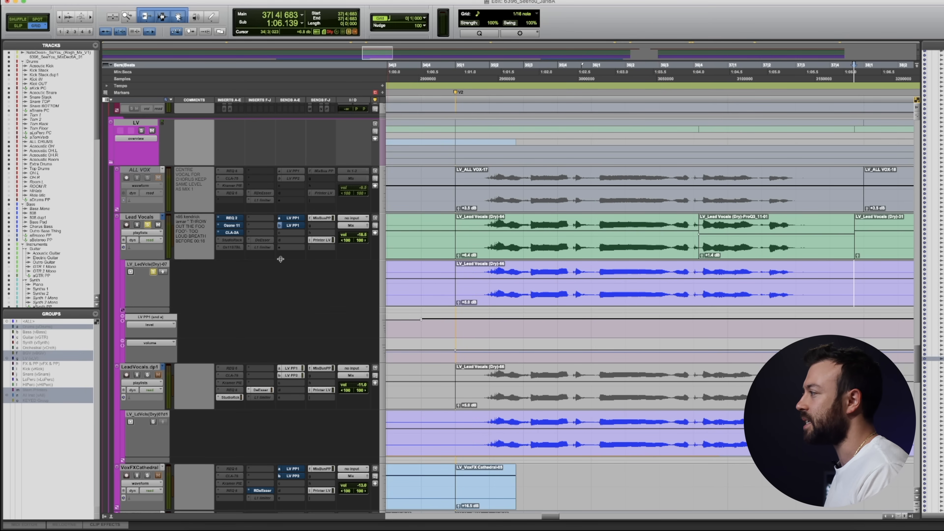
left_click_drag(279, 266, 278, 274)
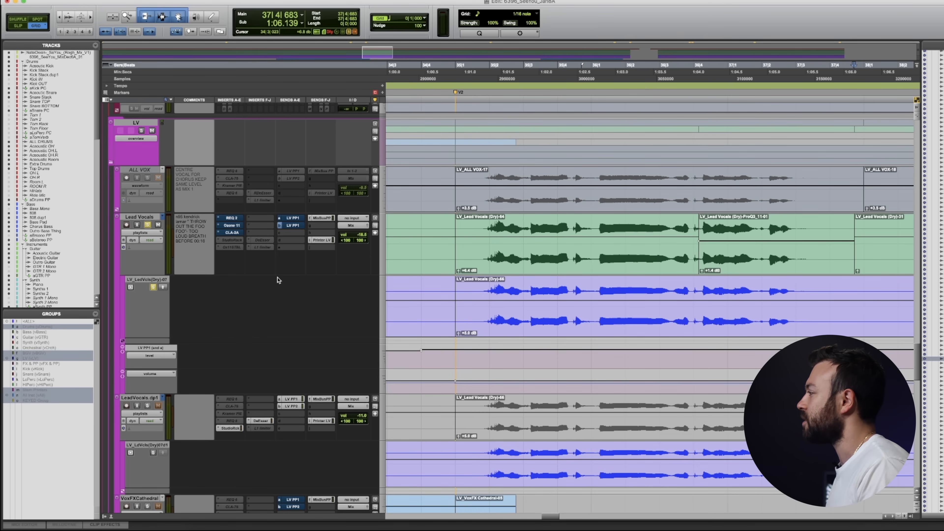
left_click(510, 329)
key("space")
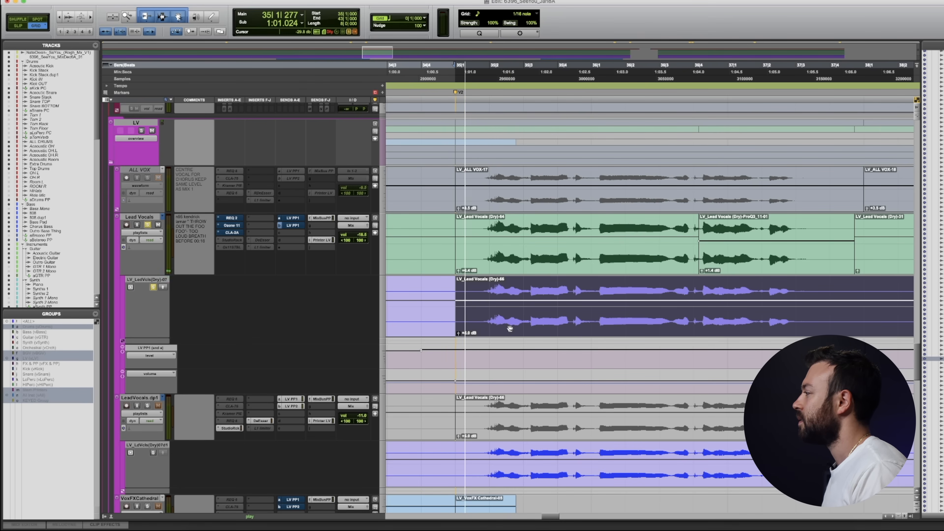
Bring the Insight 2 spectrum analyzer over the timeline, clear of the V2 vocal clips, to watch the vocal's spectrum during playback
key("super+equal")
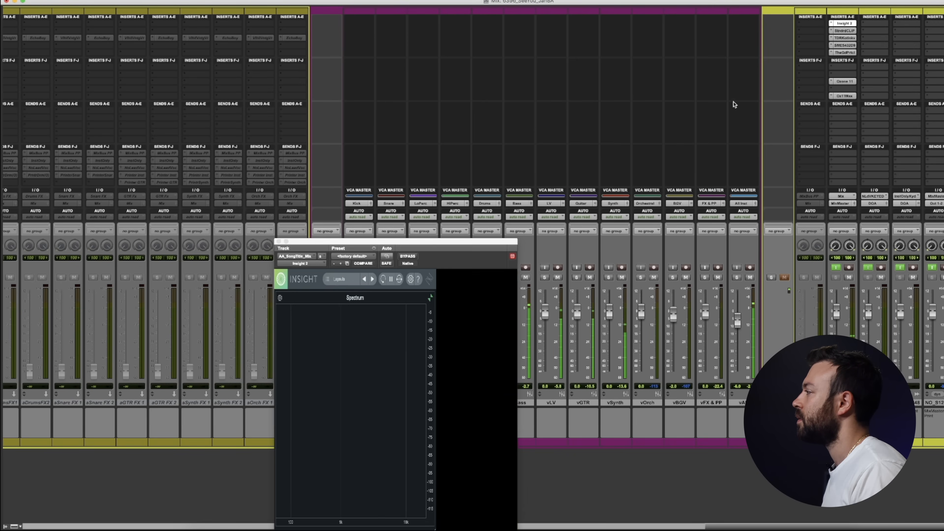
key("super+equal")
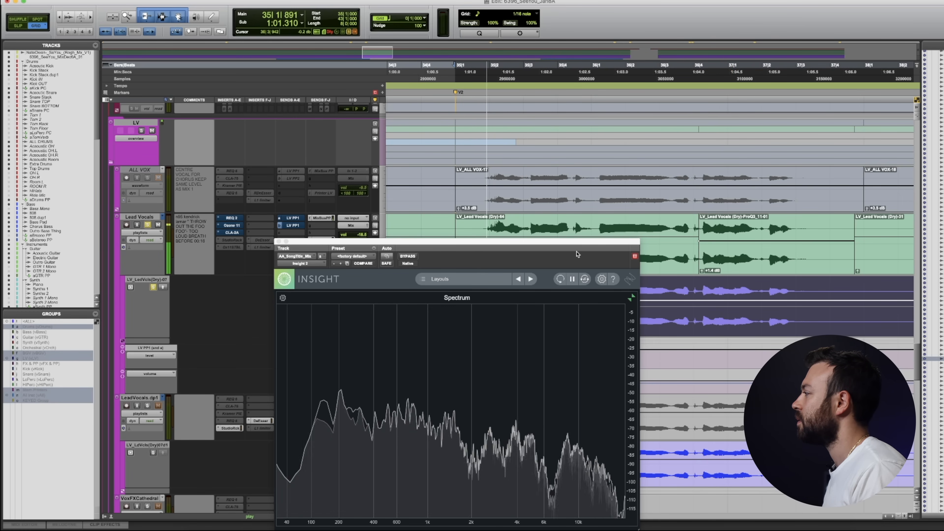
left_click_drag(571, 243, 418, 118)
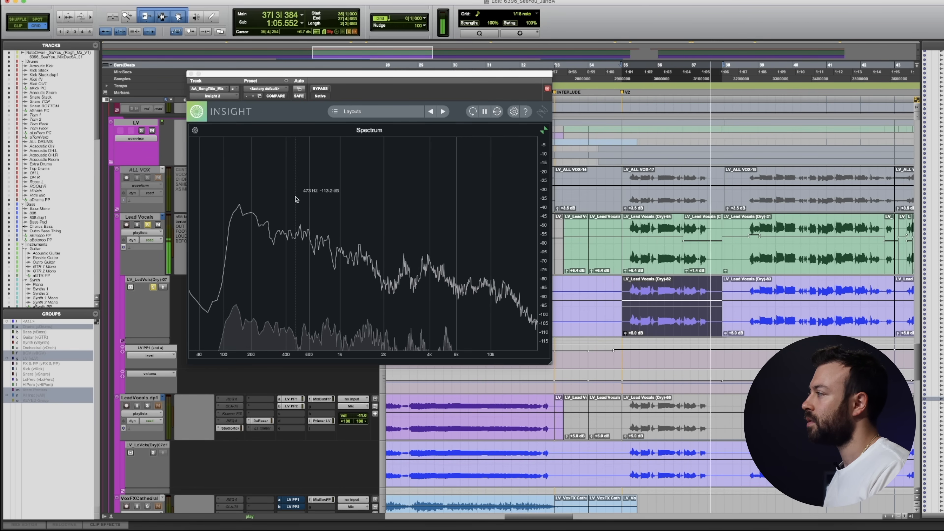
key("space")
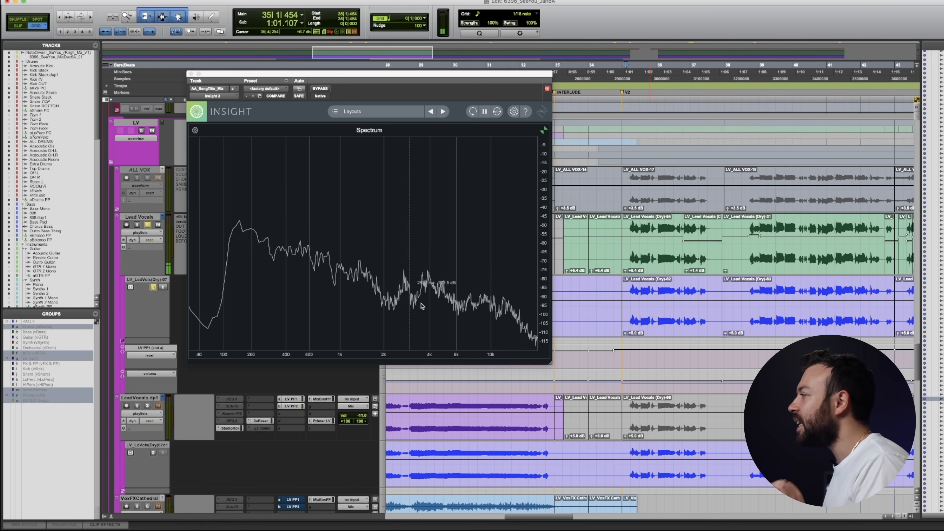
Select the dry vocal phrase from bar 36|4 to the clip's end and render EQ3 1-Band AudioSuite with a 2.5 dB cut around 180 Hz
left_click_drag(683, 286, 721, 285)
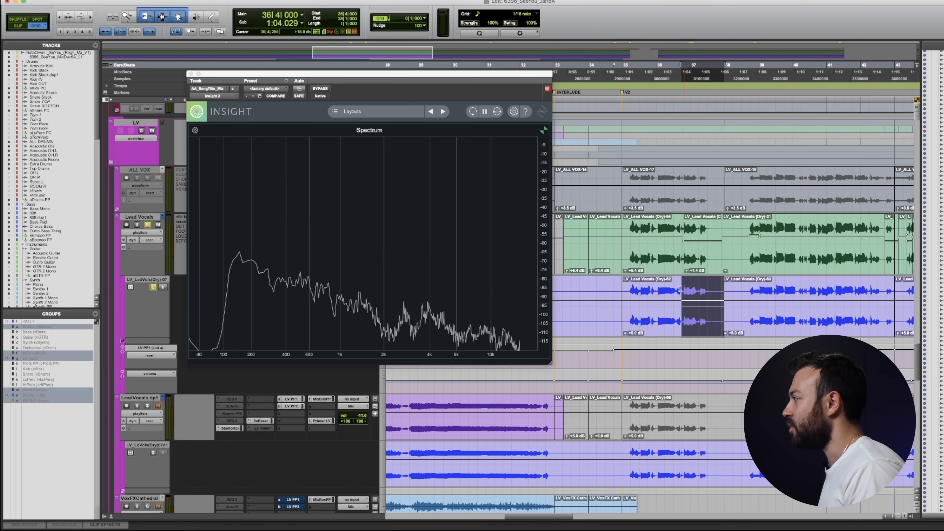
left_click_drag(681, 285, 723, 289)
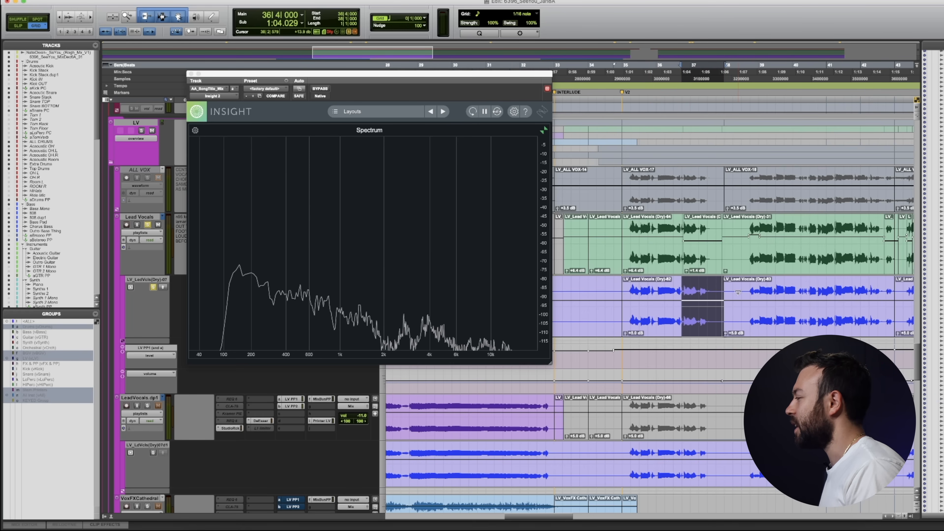
key("t")
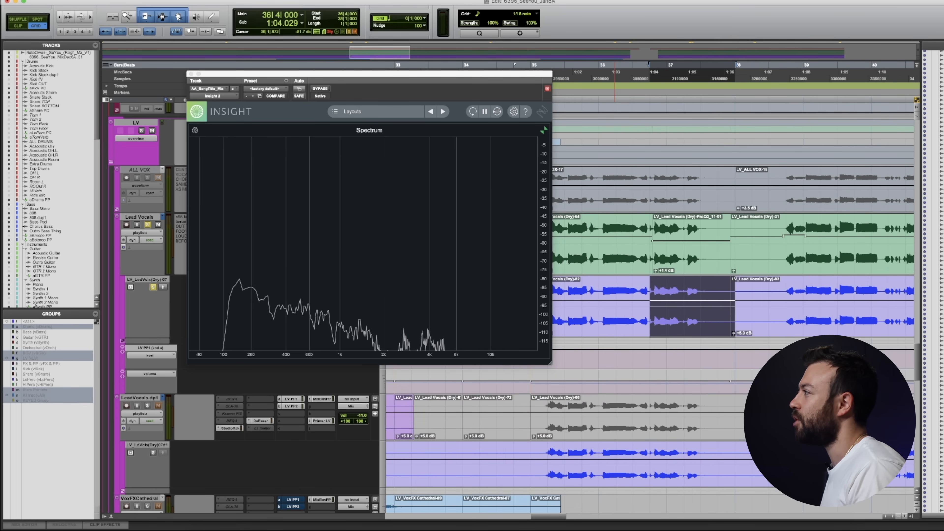
left_click(213, 96)
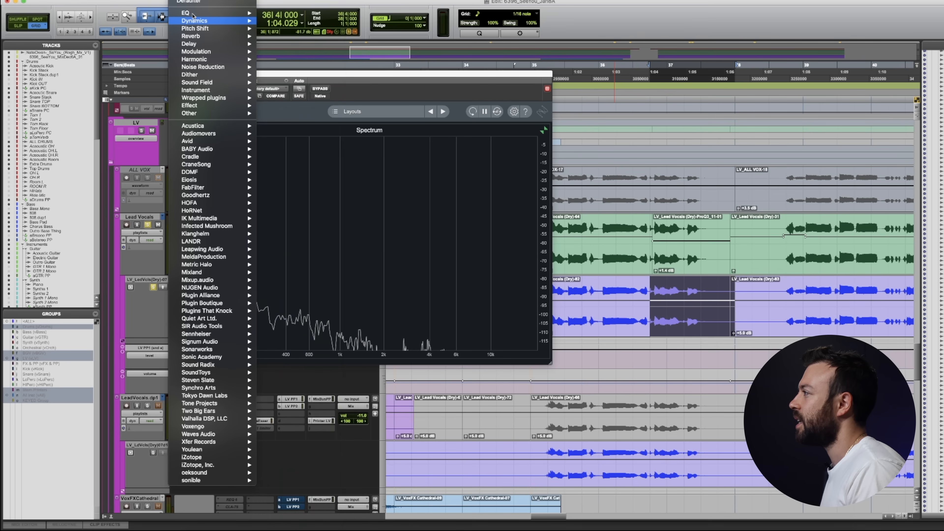
mouse_move(214, 12)
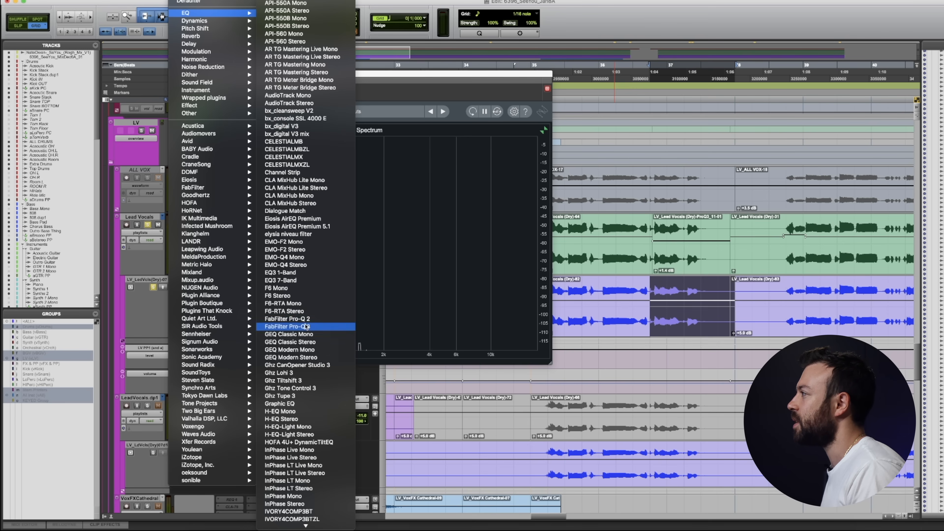
left_click(281, 272)
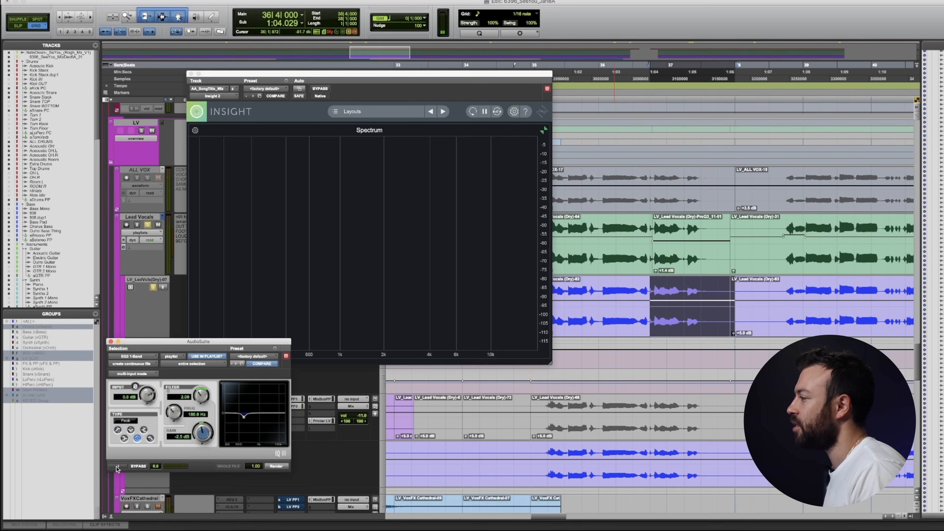
left_click(276, 466)
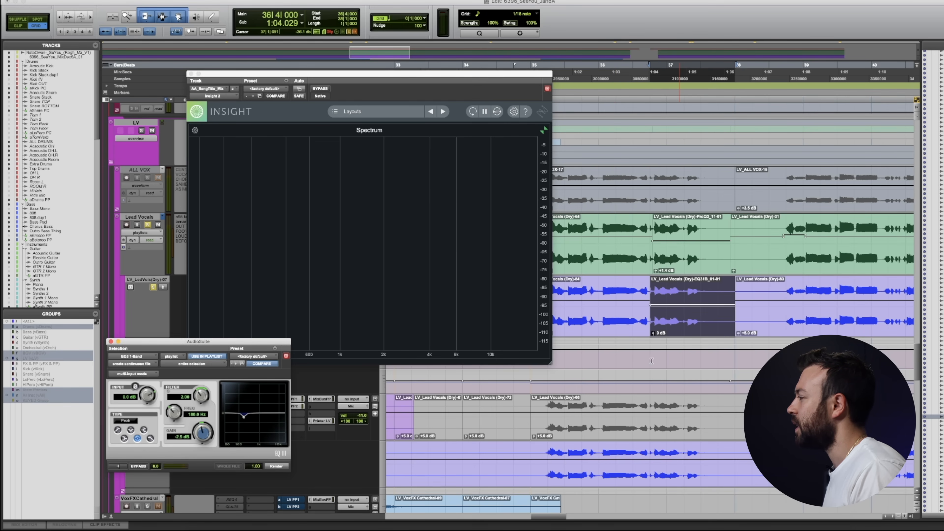
Play the first two V2 clips, including the EQ-processed one, with the Insight window moved clear of the waveforms
left_click(612, 335, "shift")
key("space")
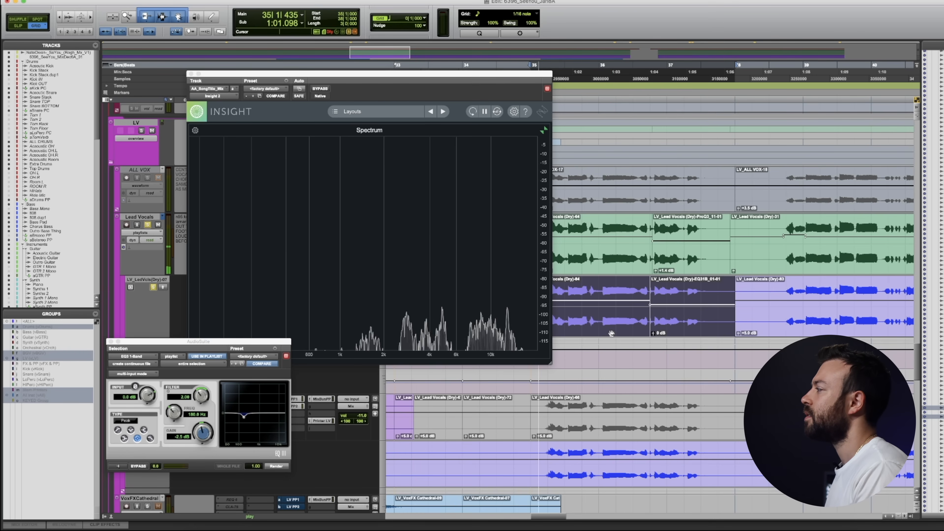
left_click_drag(477, 77, 414, 73)
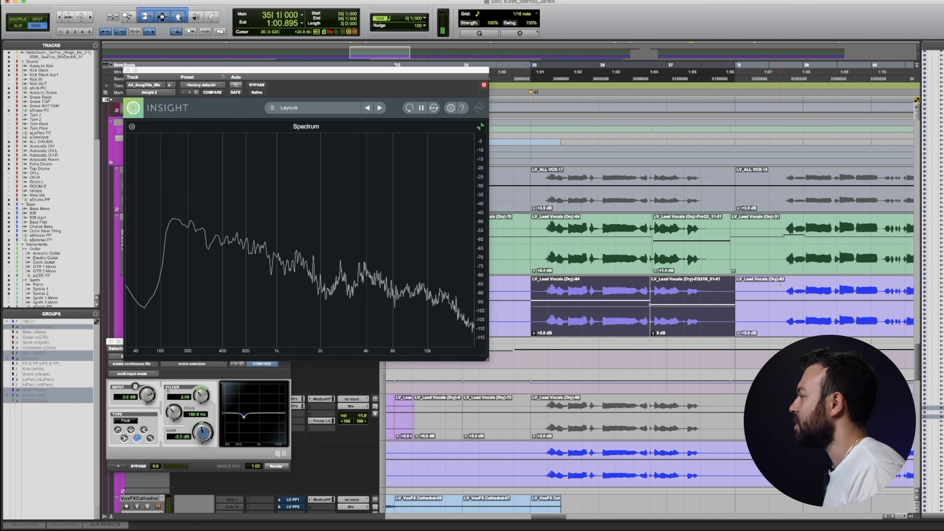
Play the dry vocal phrases at bar 39 and from 35|3 to 36|3, comparing their level and spectrum
left_click_drag(785, 287, 886, 300)
key("space")
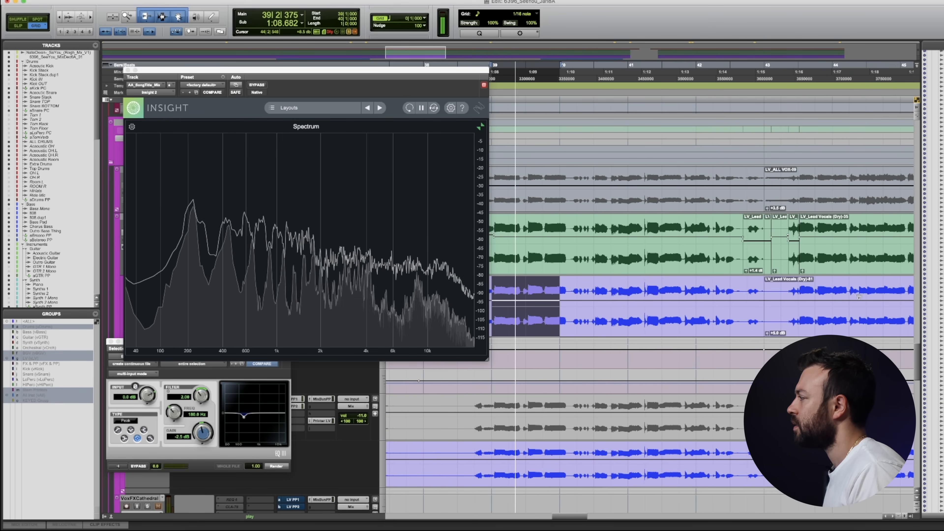
scroll(858, 296, "left", 3)
scroll(602, 285, "left", 5)
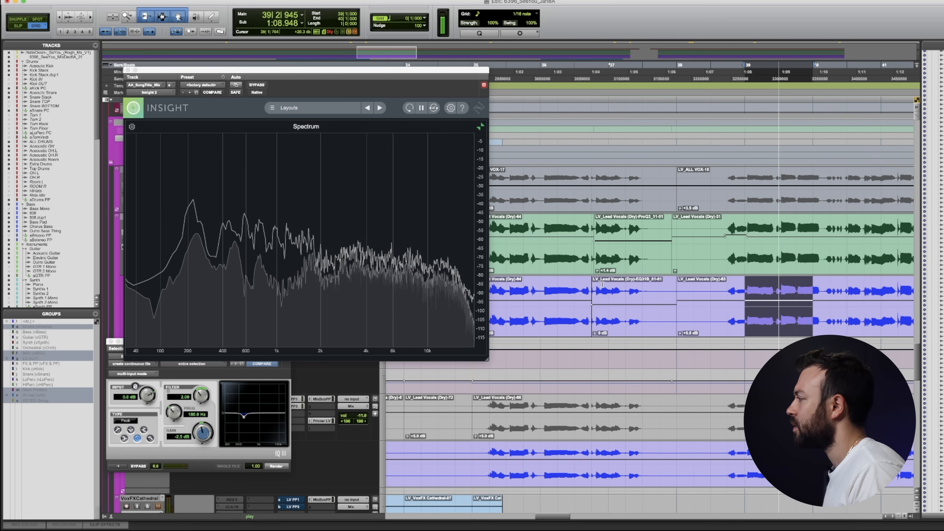
key("space")
key("n")
left_click_drag(574, 294, 507, 298)
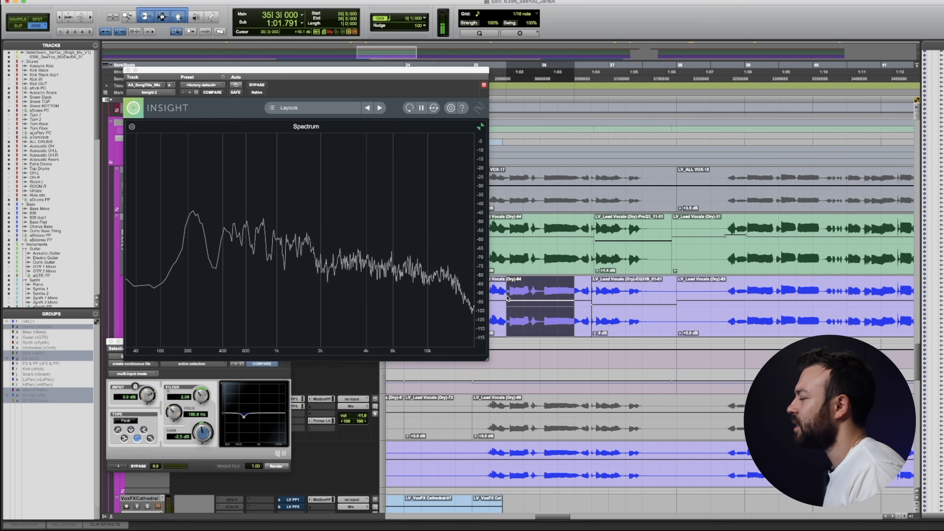
key("space")
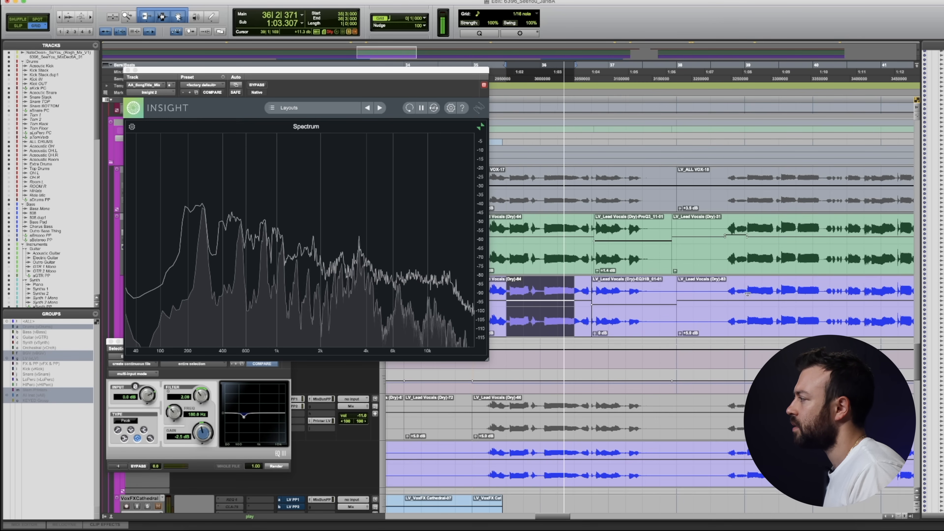
key("space")
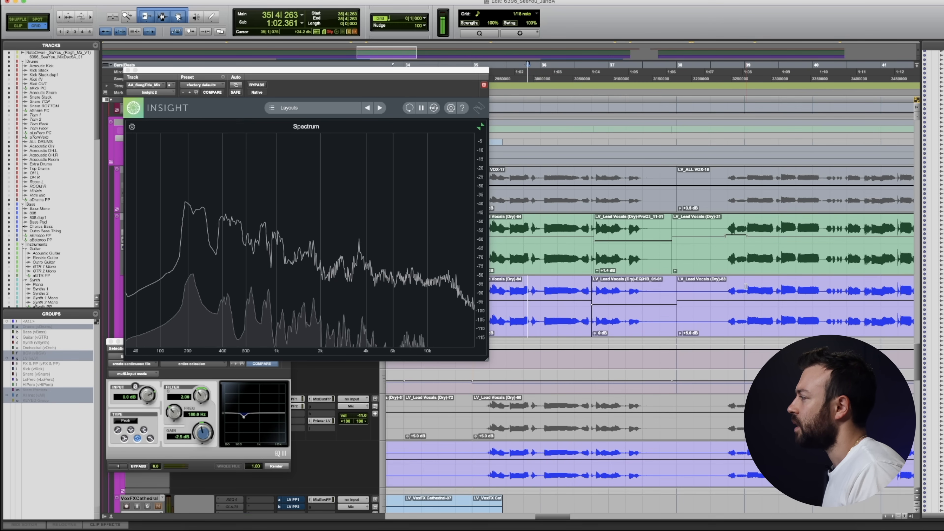
Raise the clip gain of the two opening V2 vocal clips slightly and play the phrase starting at 35|3
left_click(611, 321)
left_click(546, 301, "shift")
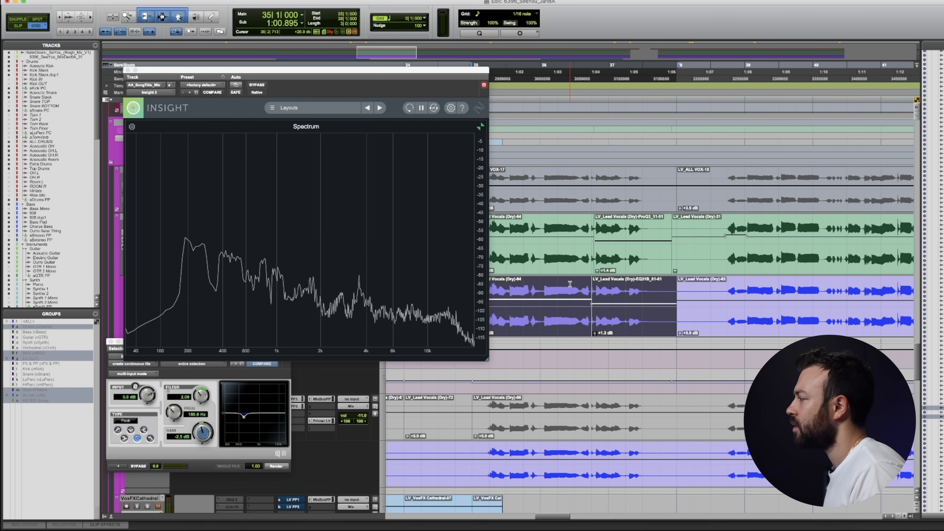
left_click_drag(570, 283, 514, 290)
key("space")
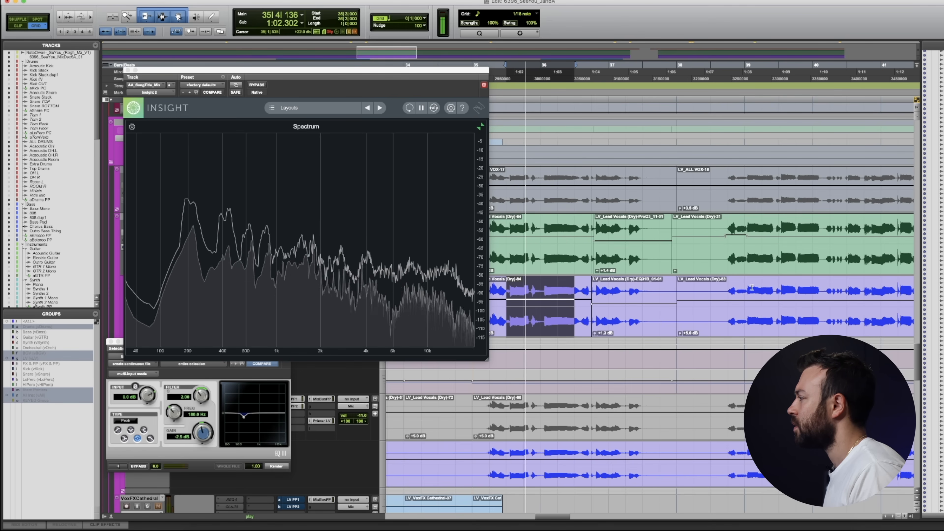
Play the bar 39 vocal phrase again to compare it with the adjusted opening phrase
left_click(746, 294)
left_click_drag(787, 293, 805, 292)
key("space")
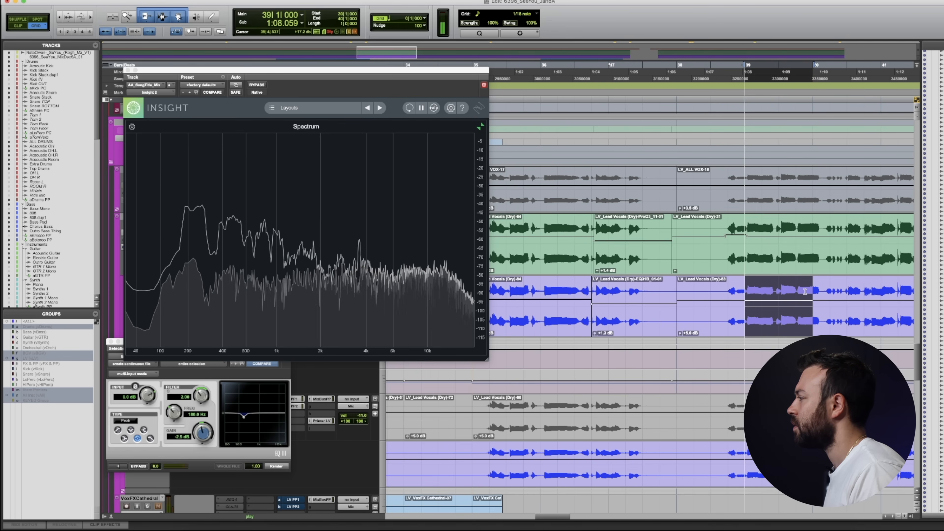
key("space")
Play the vocal from 38|3 and raise the clip gain of the short pickup phrase just before bar 39 by 3 dB
left_click(752, 293)
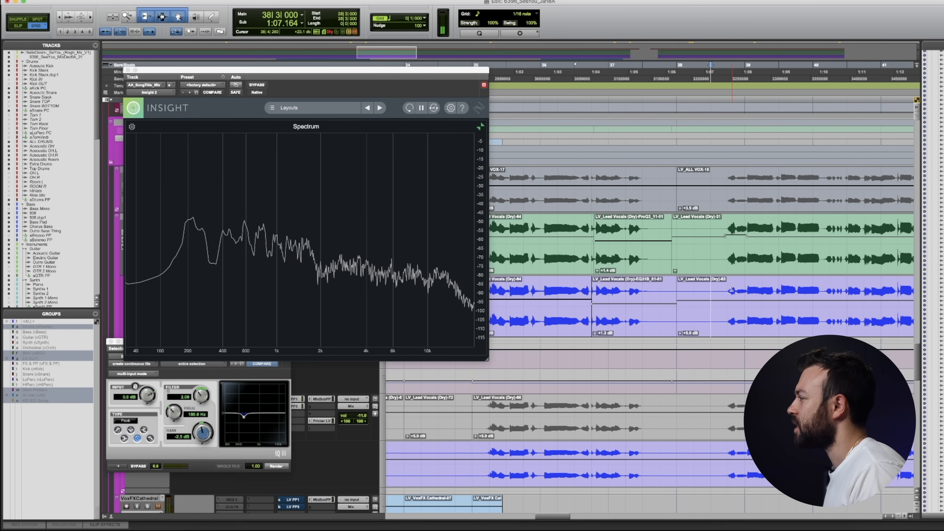
key("space")
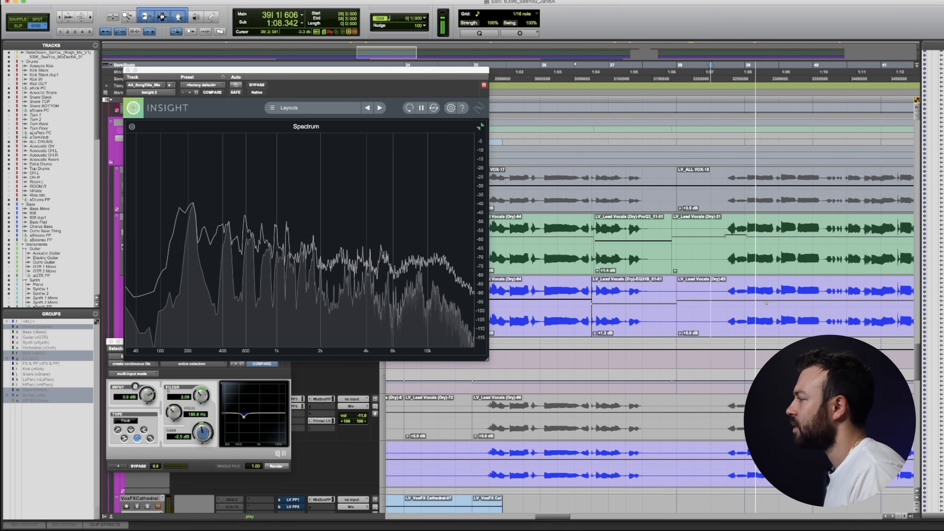
key("t")
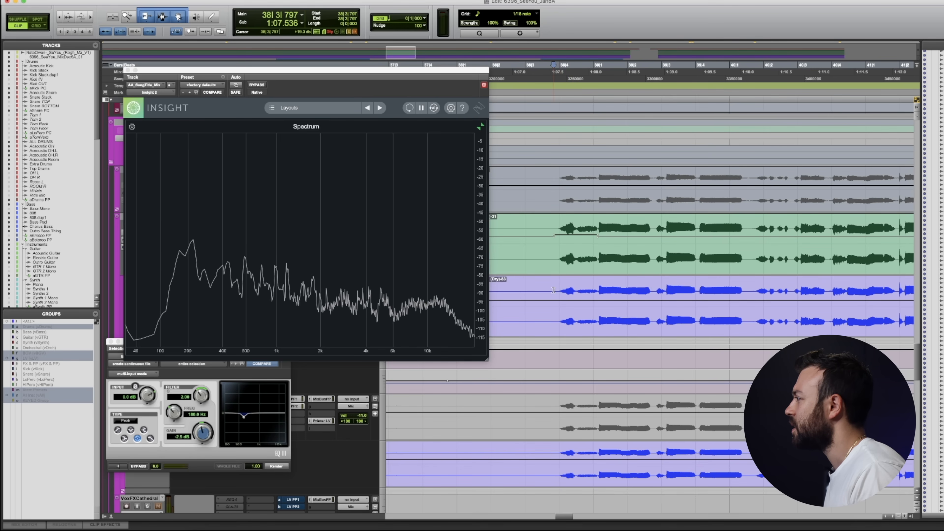
left_click_drag(553, 290, 576, 296)
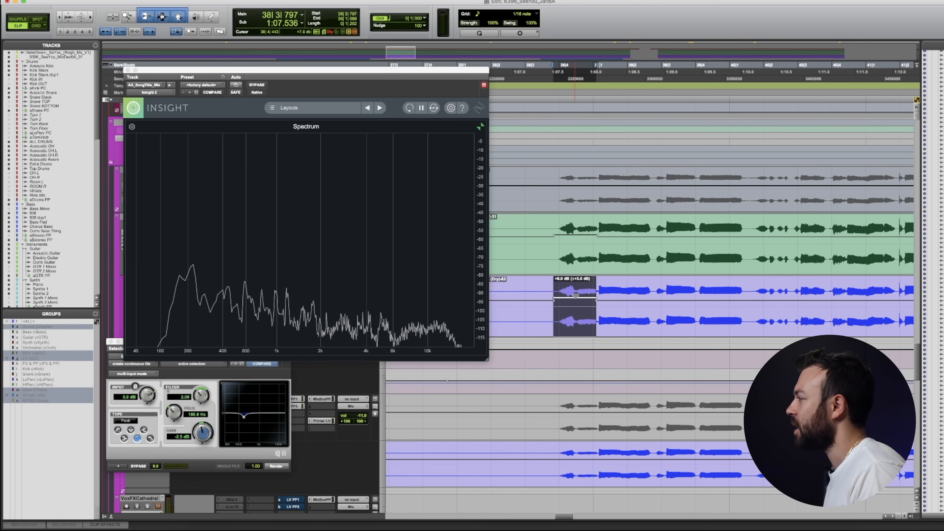
Move the Insight window away from the tracks and play the adjusted run of dry vocal clips from the start of V2
left_click_drag(181, 72, 72, 407)
key("r")
key("r")
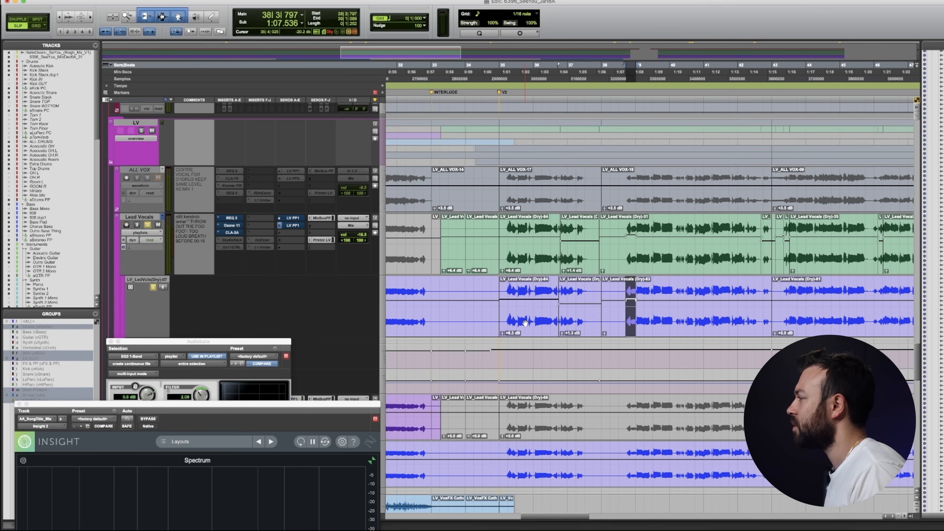
left_click(526, 322)
left_click(655, 325, "shift")
key("space")
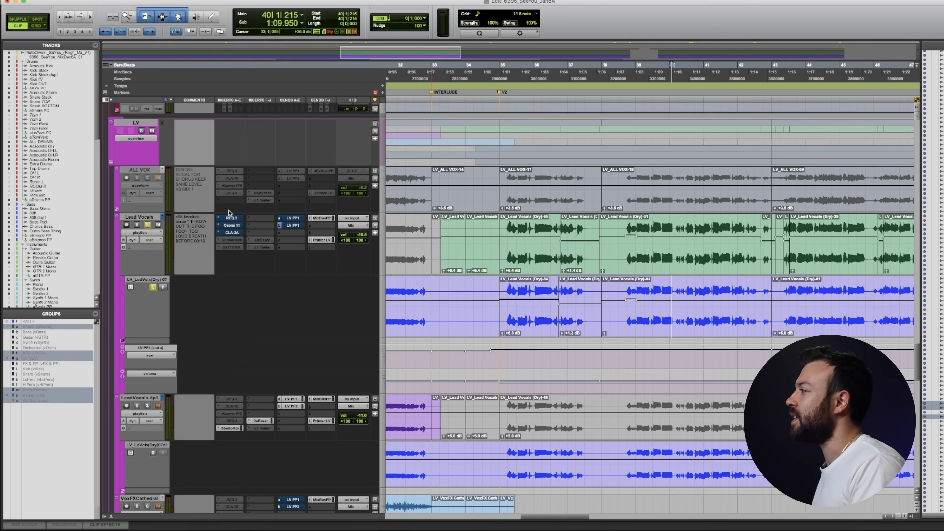
Open the plug-in search for the first insert slot of the Lead Vocals track
left_click(220, 218)
left_click(229, 206)
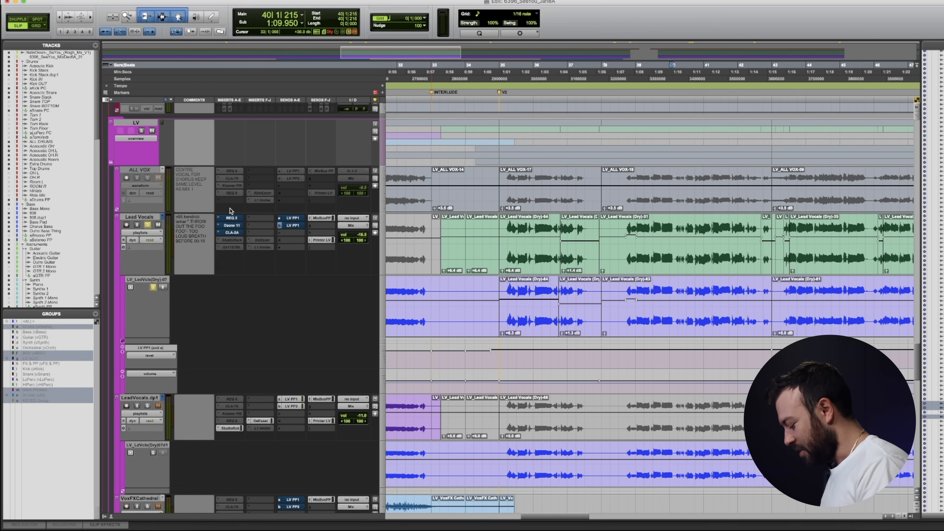
type("waves vo")
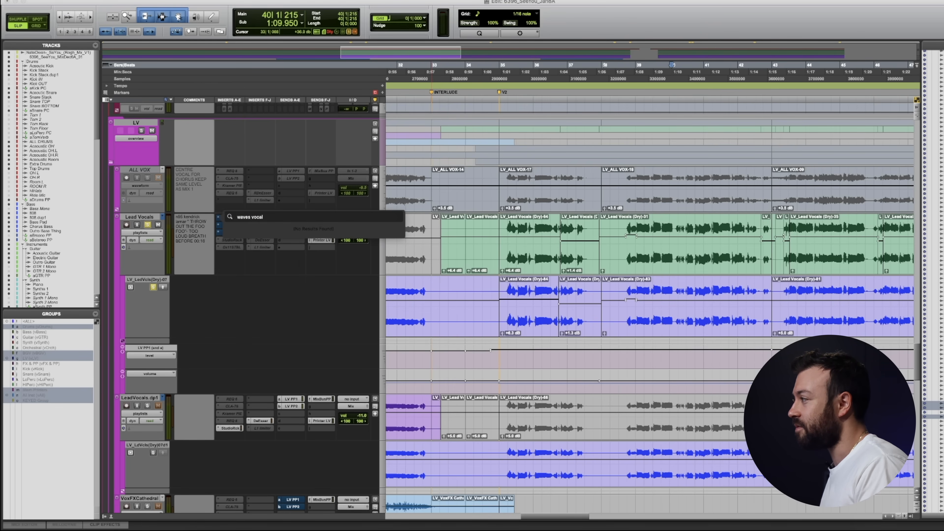
type("cal")
key("BackSpace")
key("BackSpace")
key("BackSpace")
key("BackSpace")
key("BackSpace")
key("BackSpace")
key("BackSpace")
key("BackSpace")
key("BackSpace")
key("BackSpace")
key("BackSpace")
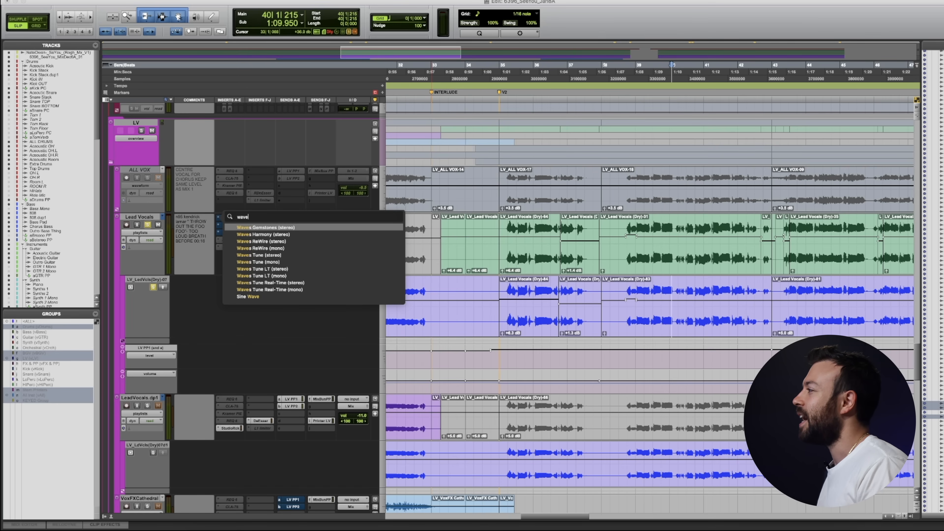
Search for "vocal rider" and load stereo Vocal Rider in the first insert slot of Lead Vocals, replacing the EQ there
type("vocal rider")
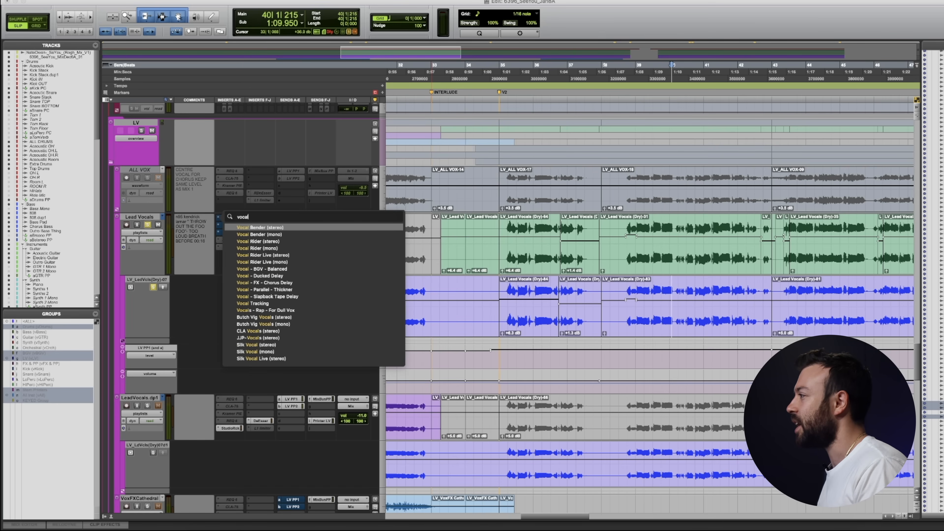
key("Return")
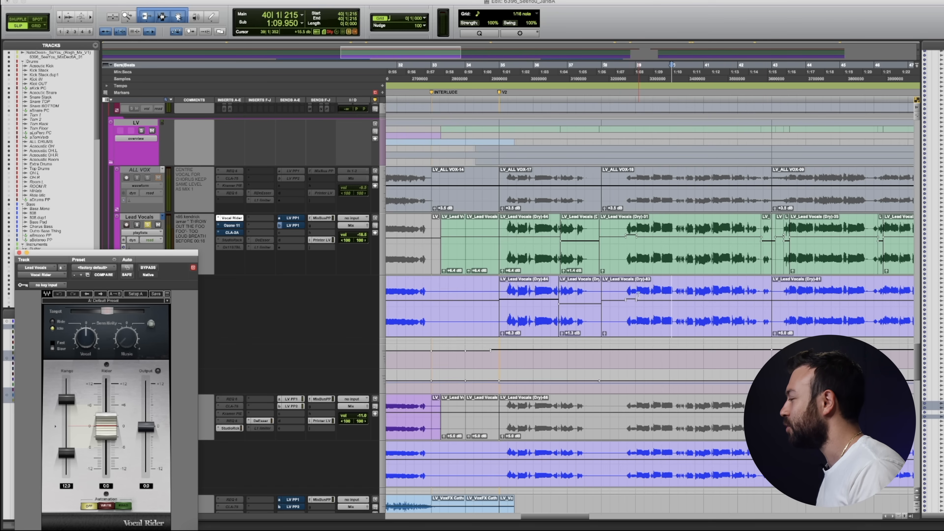
Place the short snippet of dry vocal from just before bar 43 alone on the empty comp lane at bar 36, then shift it slightly later
left_click(619, 292)
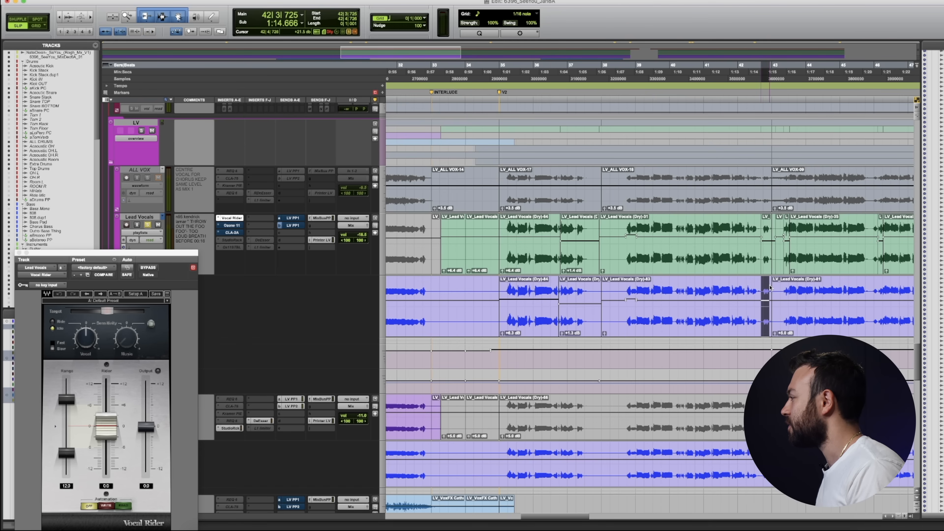
key("space")
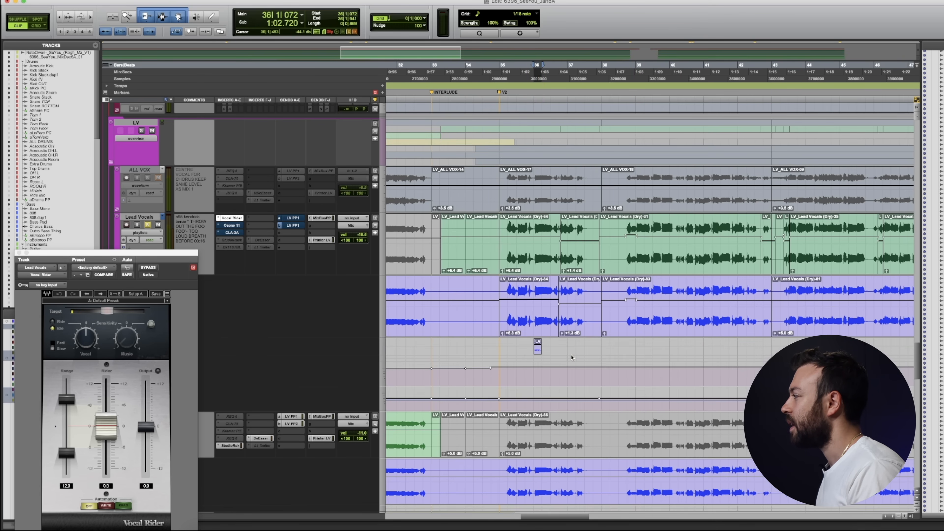
key("t")
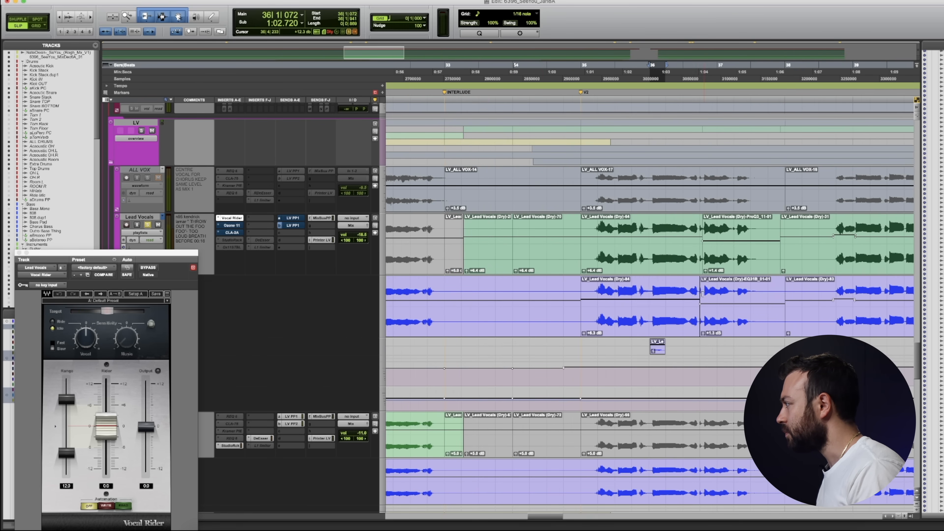
key("t")
key("t")
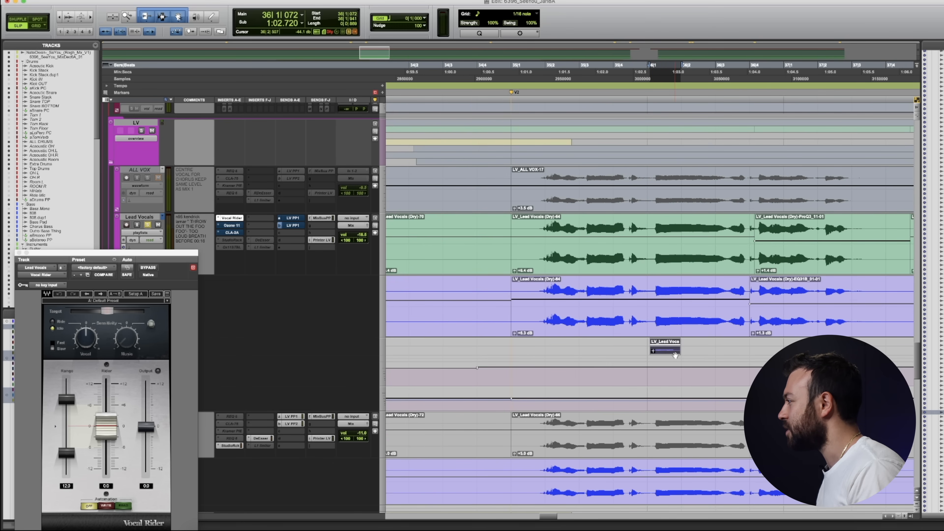
left_click_drag(692, 353, 706, 352)
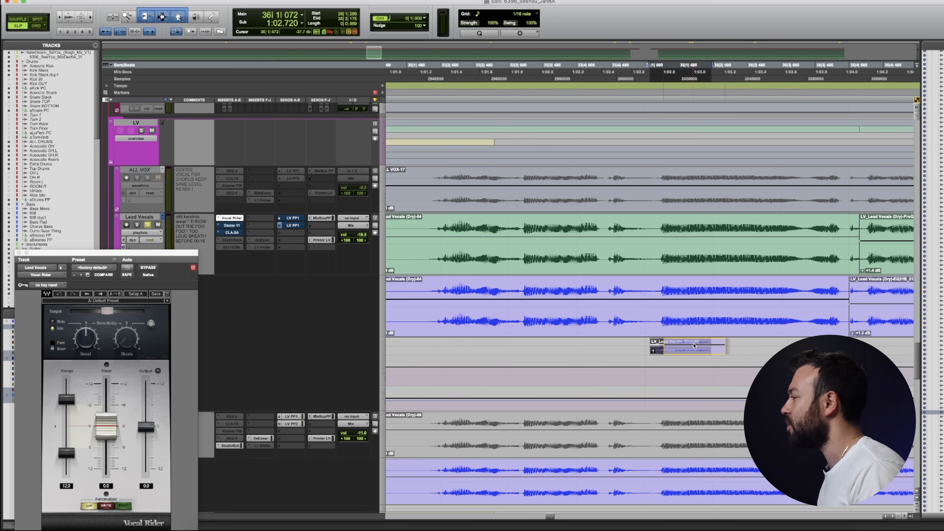
After auditioning the short clip with Vocal Rider bypassed, set the plug-in's range to 10.0 and its rider fader to -1.8
left_click_drag(97, 255, 332, 174)
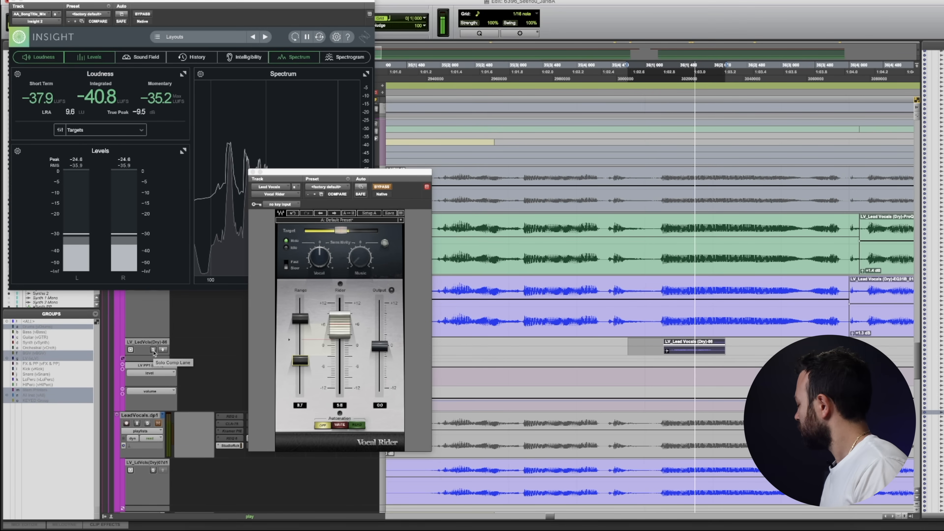
key("space")
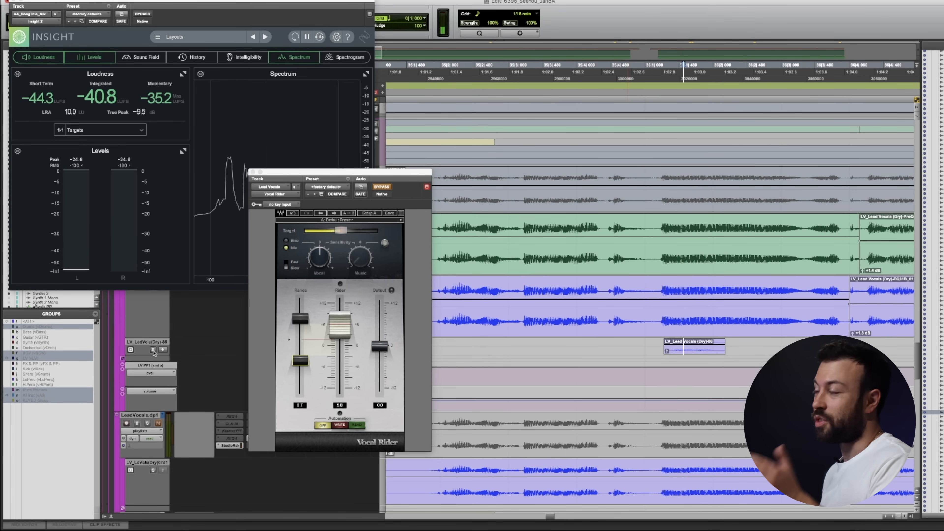
left_click(304, 361)
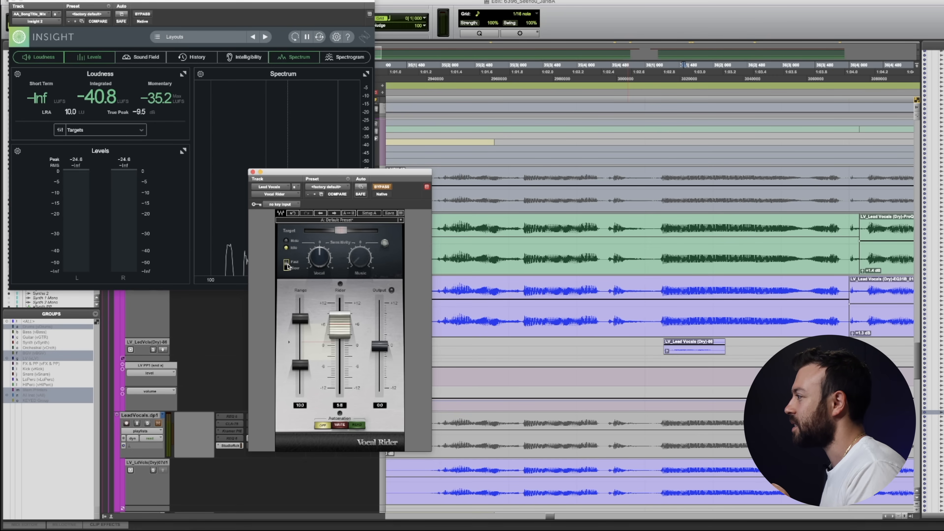
left_click_drag(335, 333, 335, 363)
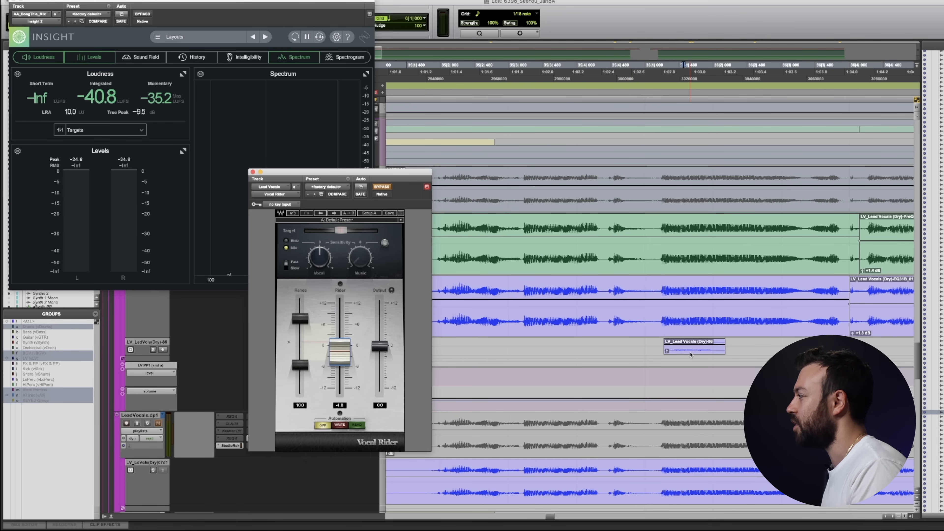
Loop the short clip through active Vocal Rider and compare it with its comp lane soloed and unsoloed
key("space")
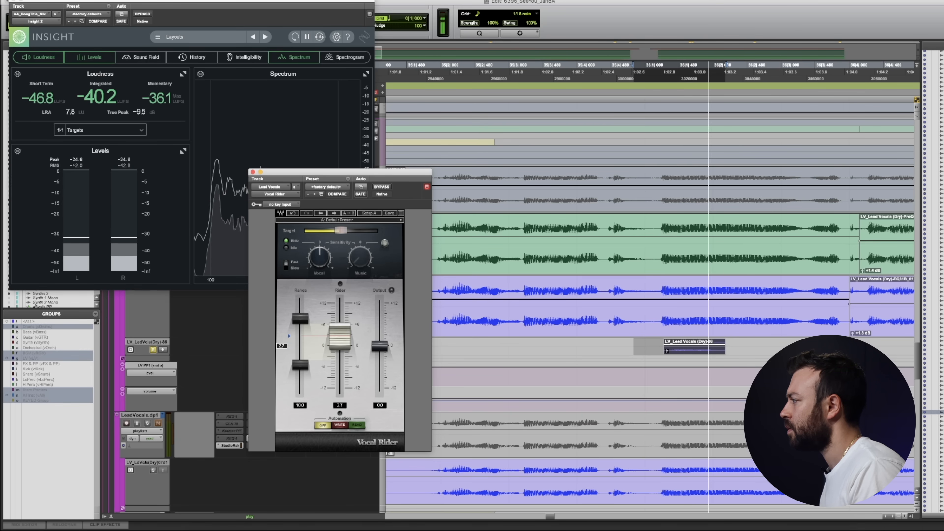
left_click(153, 350)
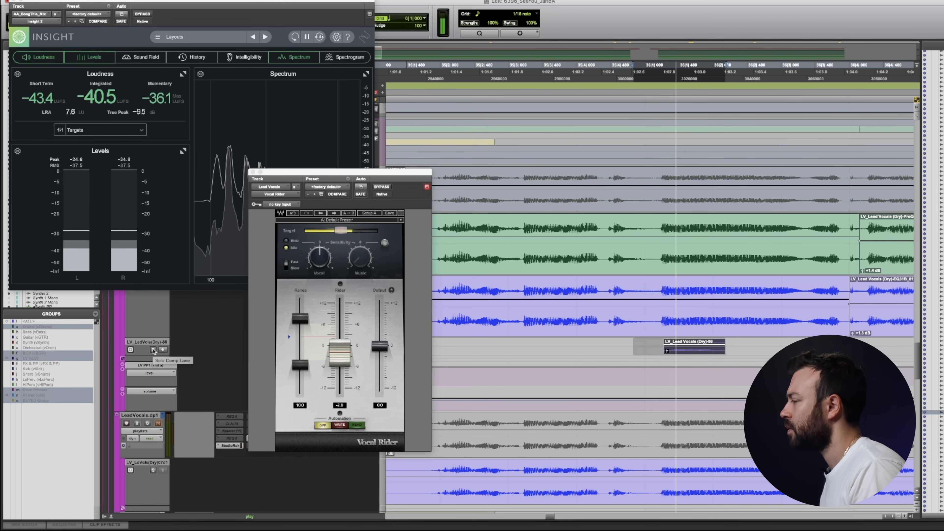
left_click(153, 350)
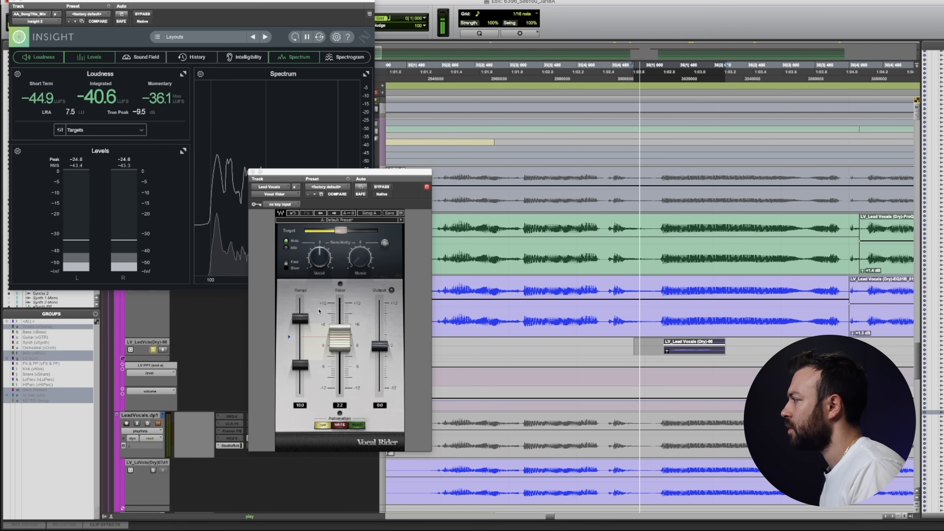
key("space")
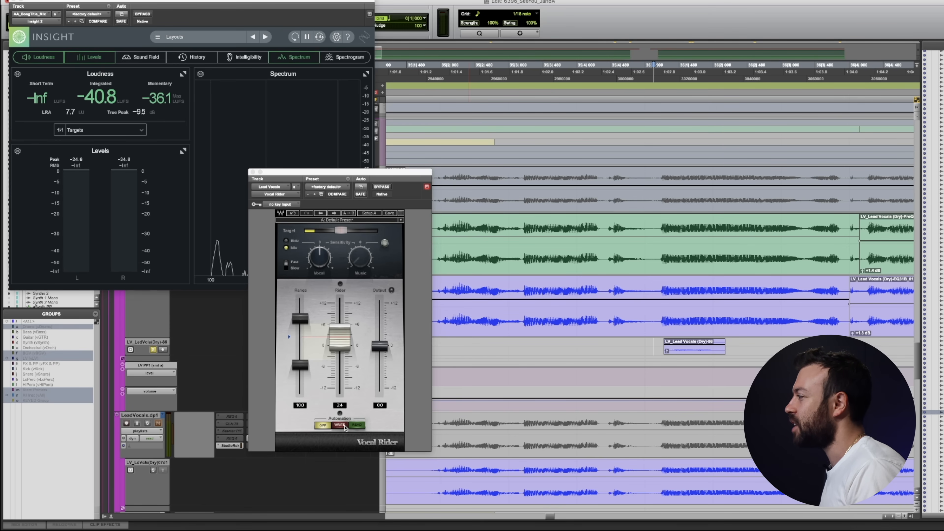
Set Vocal Rider's automation to Write and enable automation for its rider fader
left_click(353, 425)
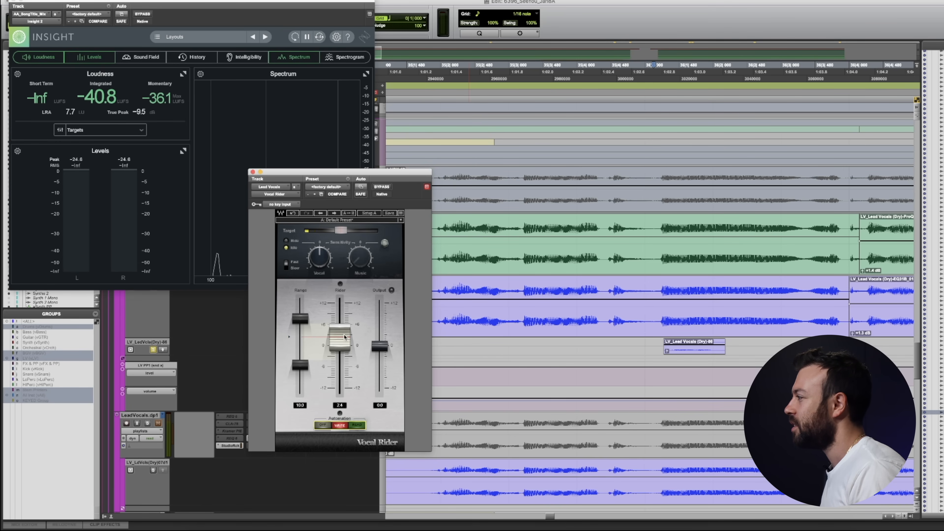
right_click(346, 341)
left_click(352, 341)
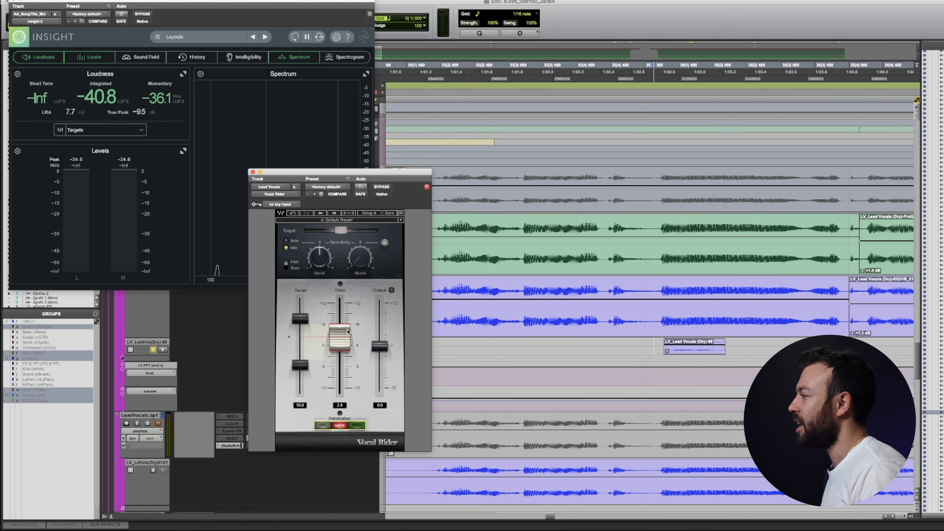
Close the Insight window and show Vocal Rider's Rider Fader parameter in the Lead Vocals automation lane instead of volume
left_click(13, 1)
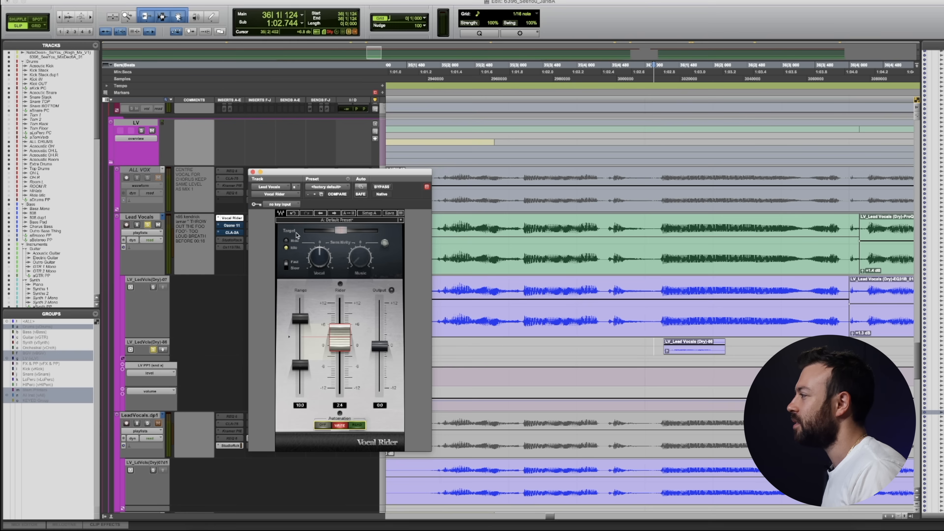
left_click(141, 393)
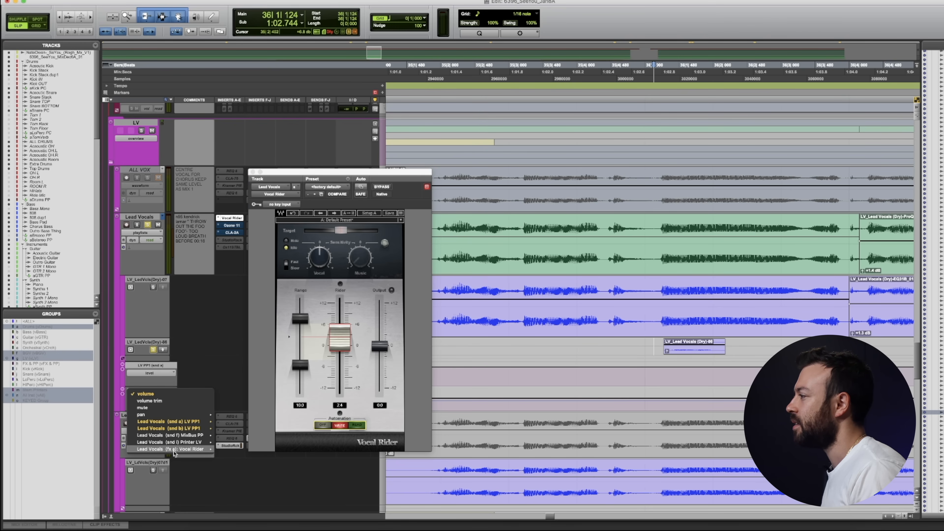
mouse_move(197, 449)
left_click(237, 451)
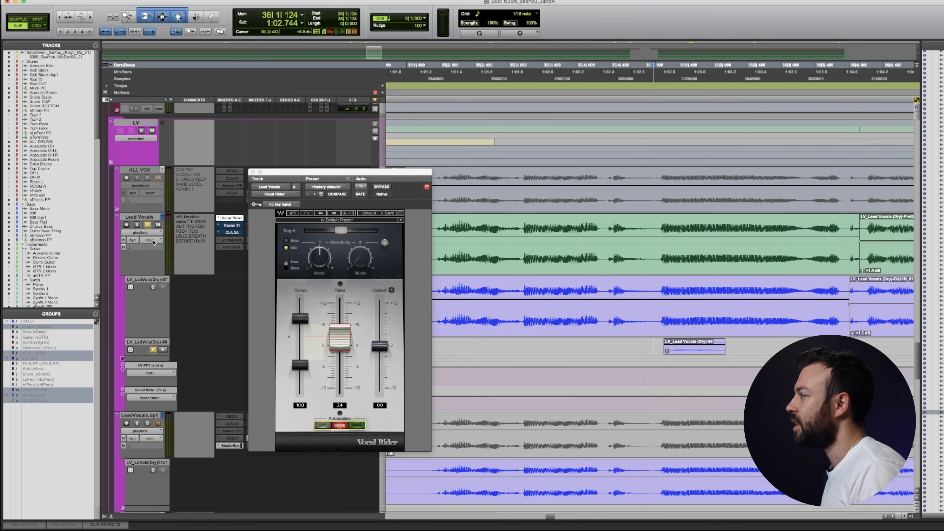
Set Lead Vocals to latch automation and record Vocal Rider's fader moves from just before V2 to about bar 43
left_click(150, 240)
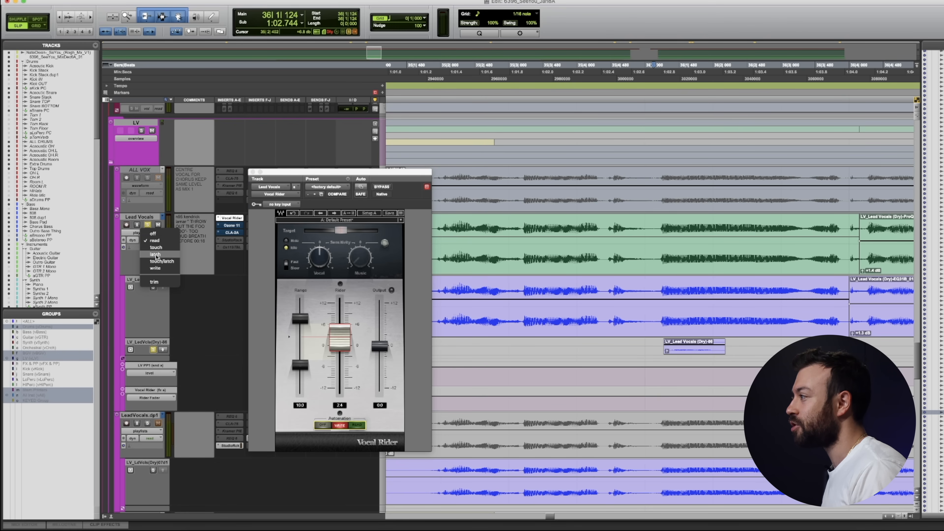
left_click(155, 255)
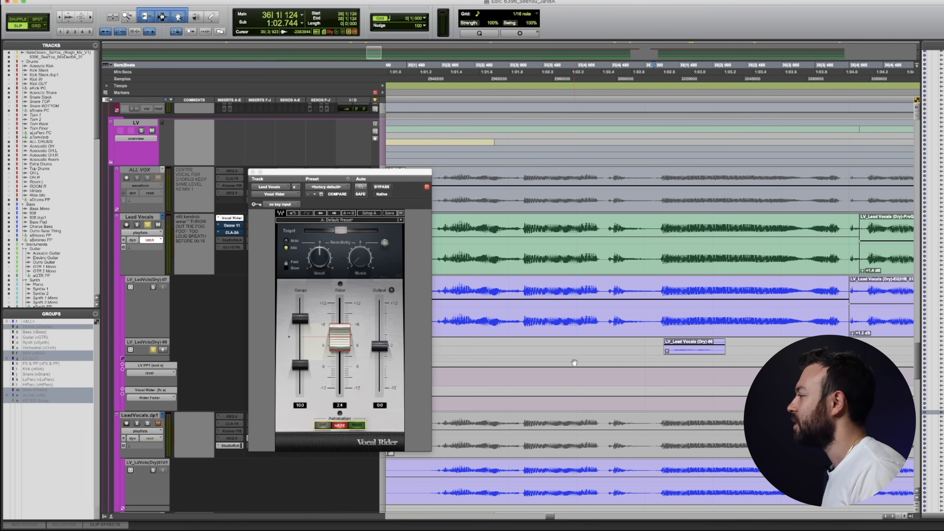
scroll(574, 363, "down", 5)
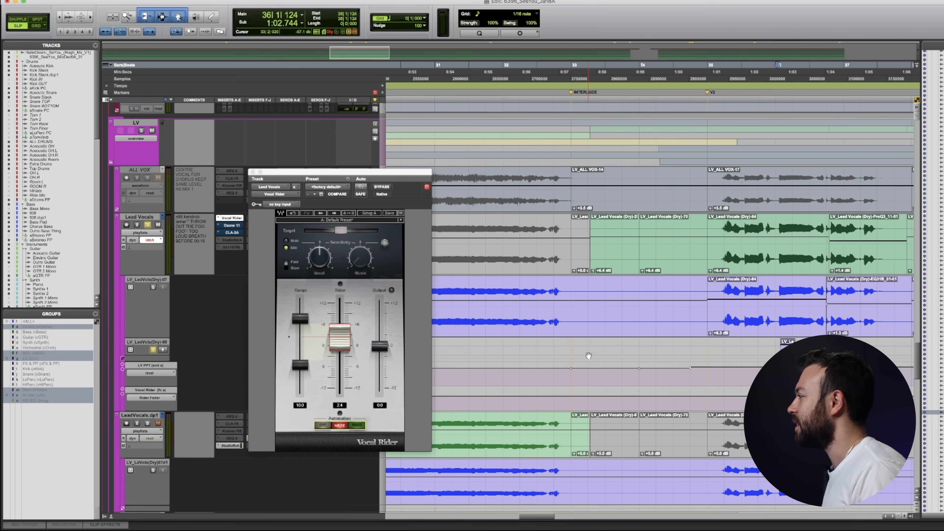
left_click(705, 73)
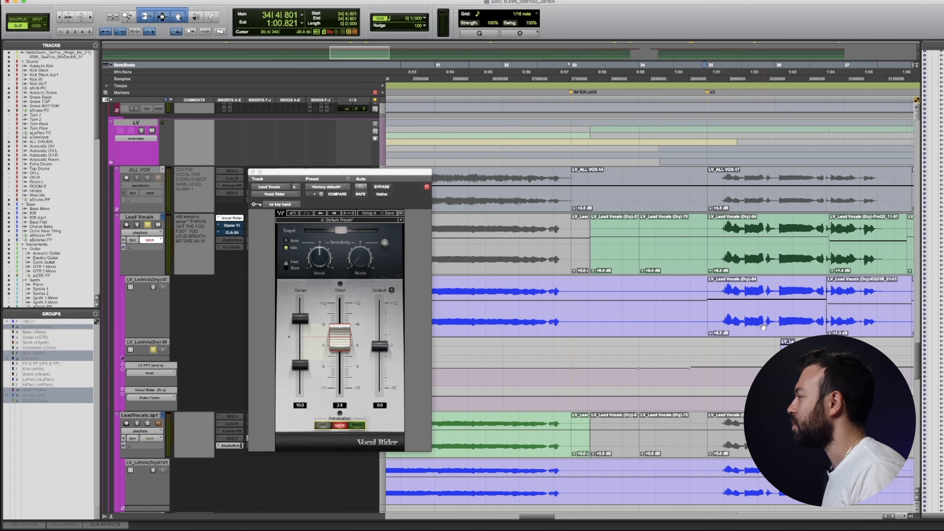
scroll(761, 328, "right", 10)
scroll(760, 328, "down", 3)
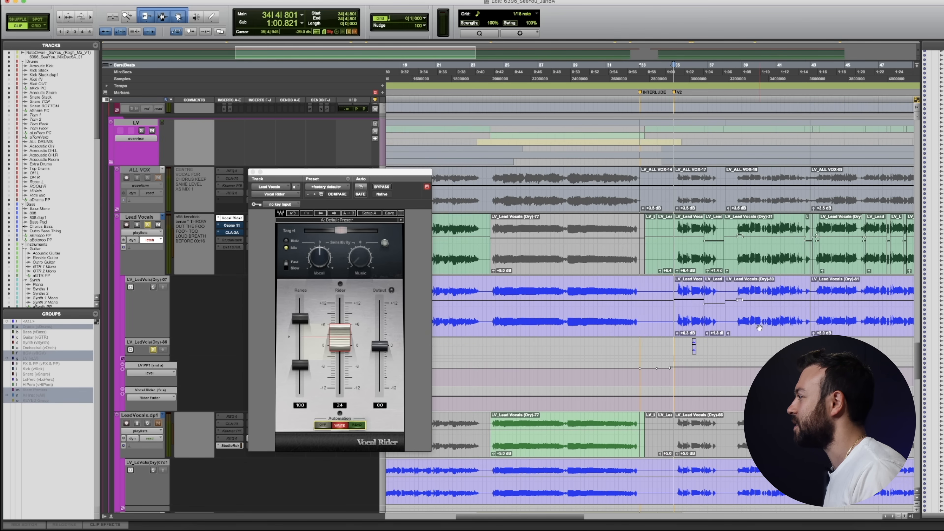
scroll(759, 327, "down", 2)
key("space")
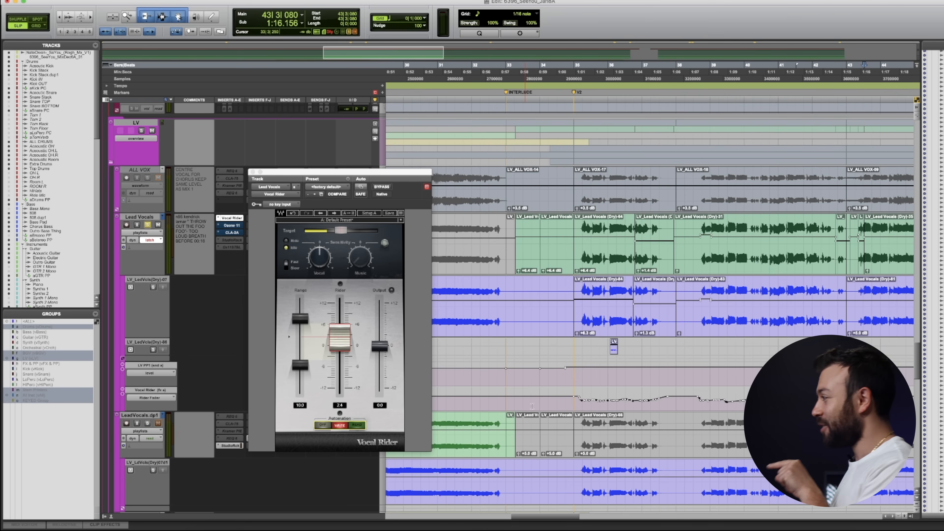
Review the written Rider Fader curve across V2, then switch Vocal Rider's automation to Read and close the plug-in
scroll(538, 406, "right", 5)
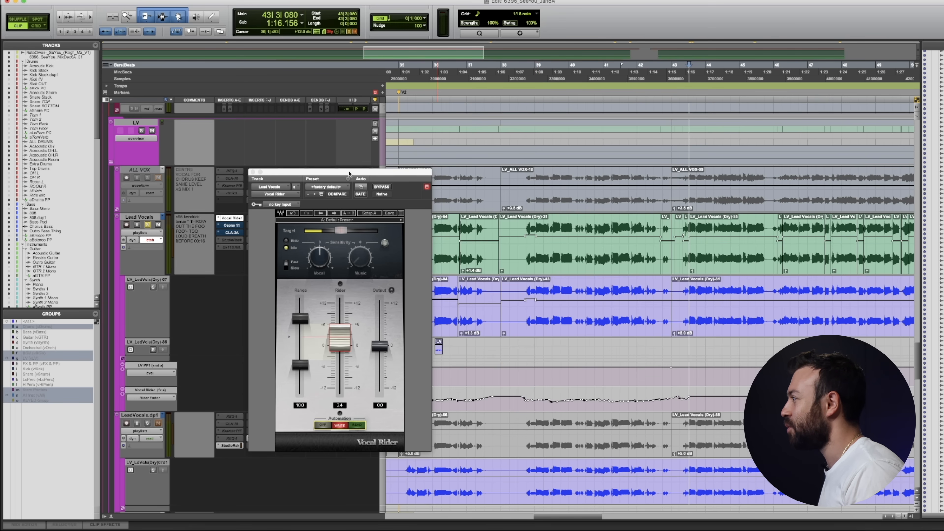
left_click_drag(351, 174, 119, 317)
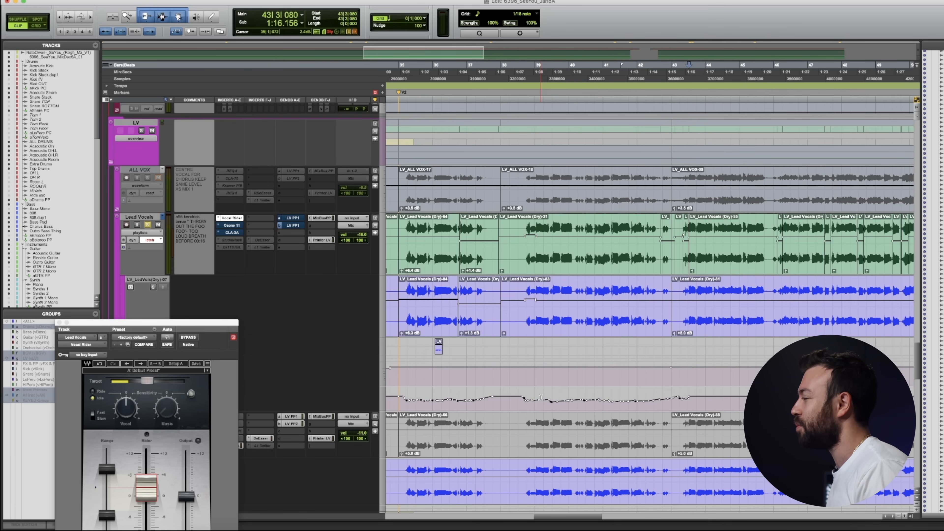
scroll(549, 394, "up", 2)
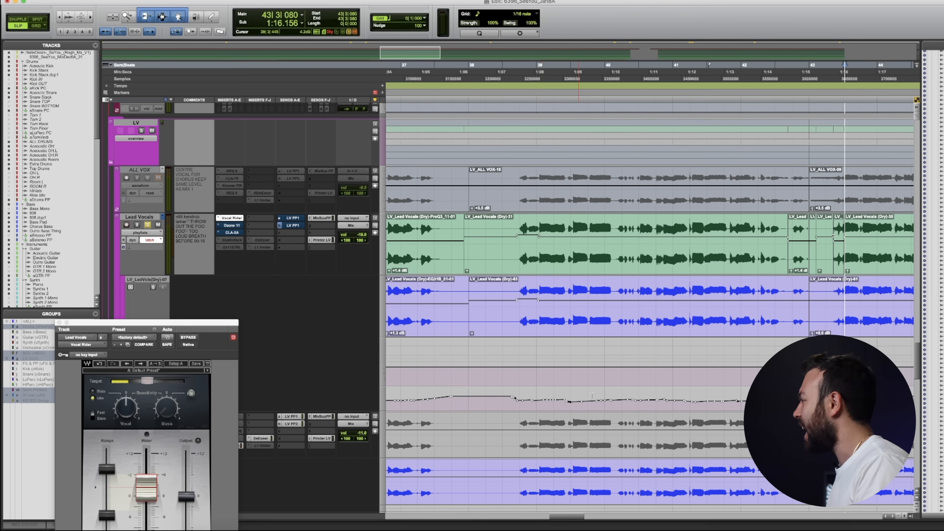
left_click_drag(183, 329, 303, 219)
left_click(288, 468)
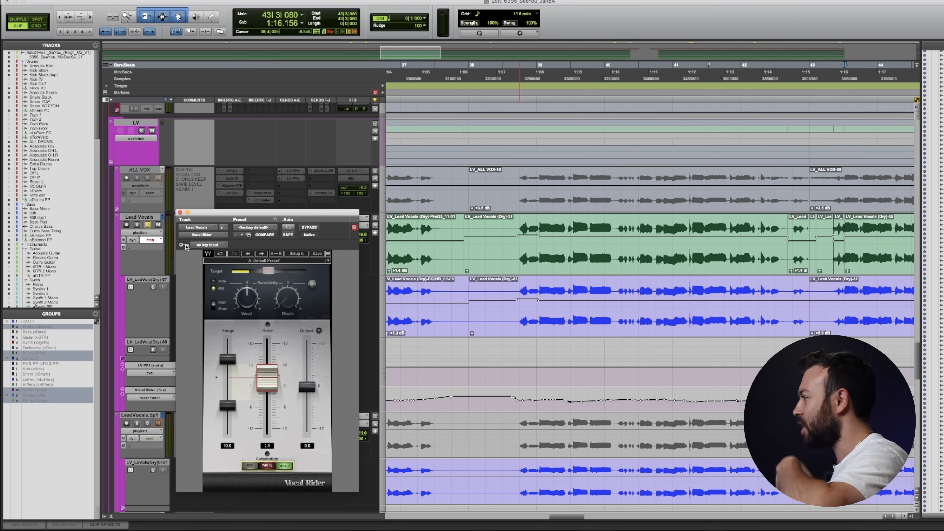
left_click(180, 213)
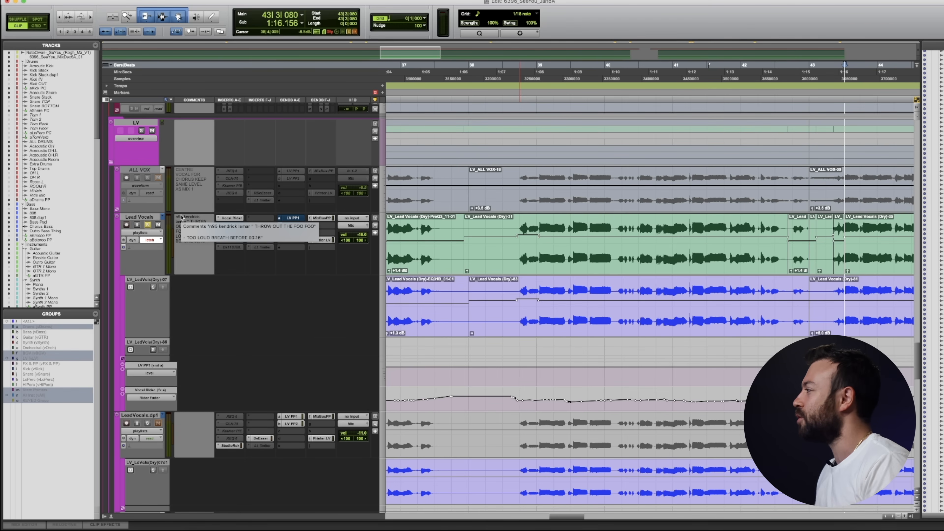
Make the Vocal Rider insert on the Lead Vocals track inactive
scroll(673, 280, "down", 2)
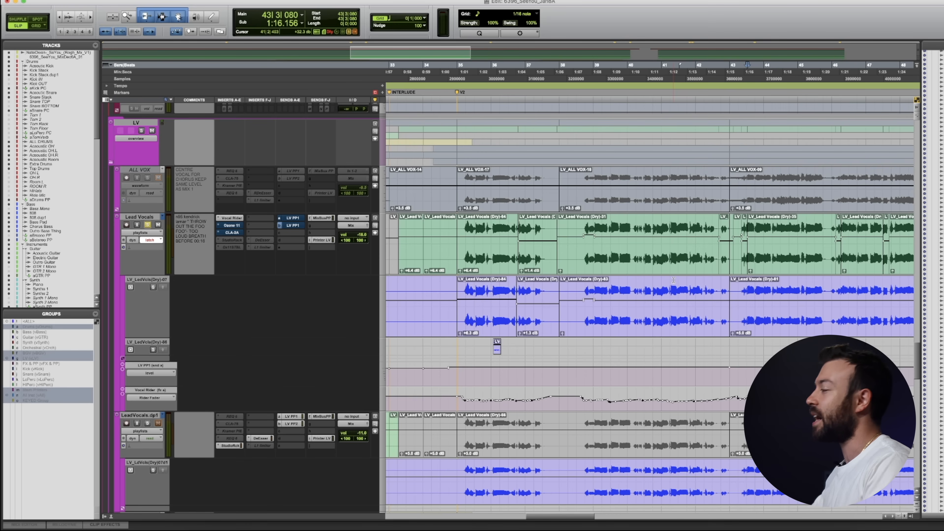
right_click(240, 219)
left_click(523, 342)
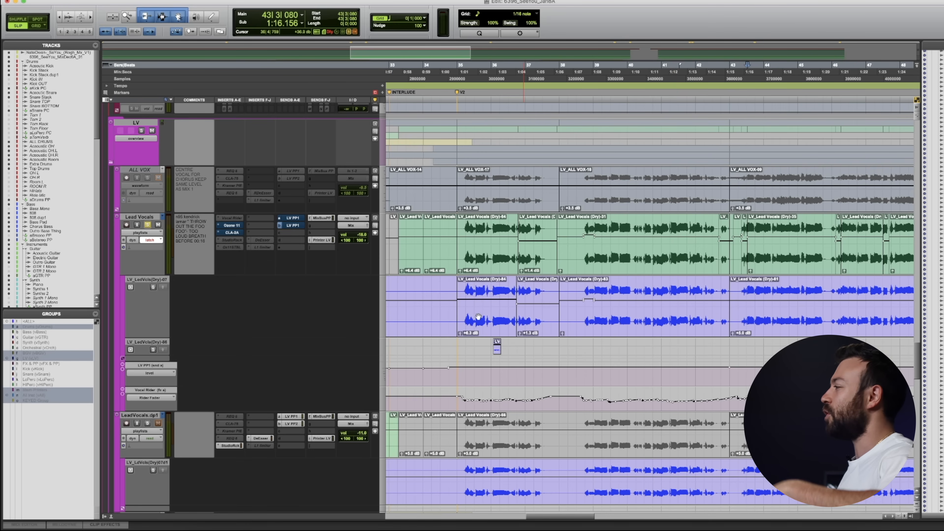
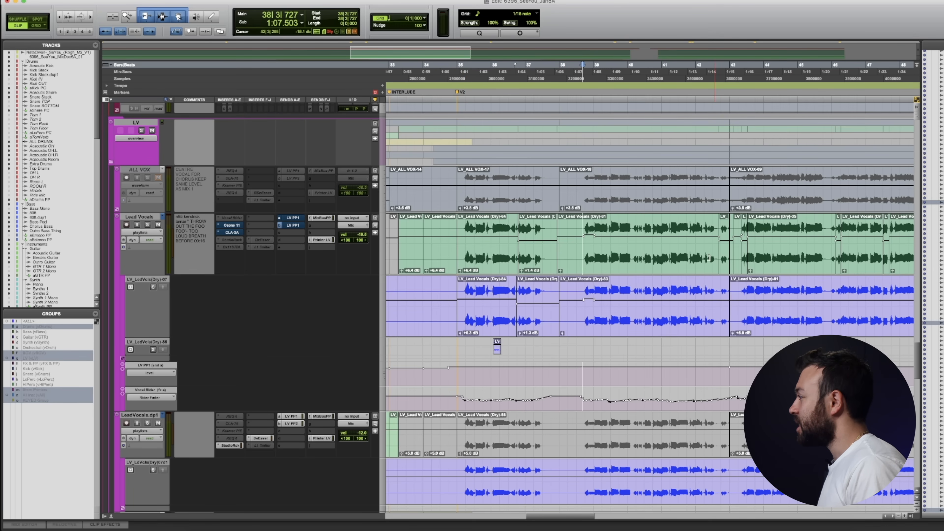
Select the dry vocal clips from the start of V2 to bar 43, then open Lead Vocals' Ozone 11 and play the vocal with it bypassed
left_click(642, 322)
left_click(462, 327, "shift")
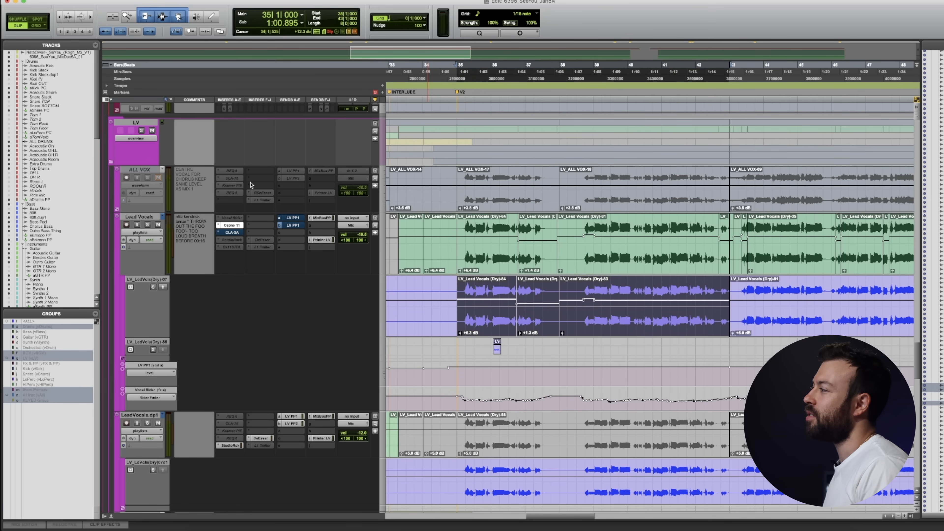
left_click(231, 225)
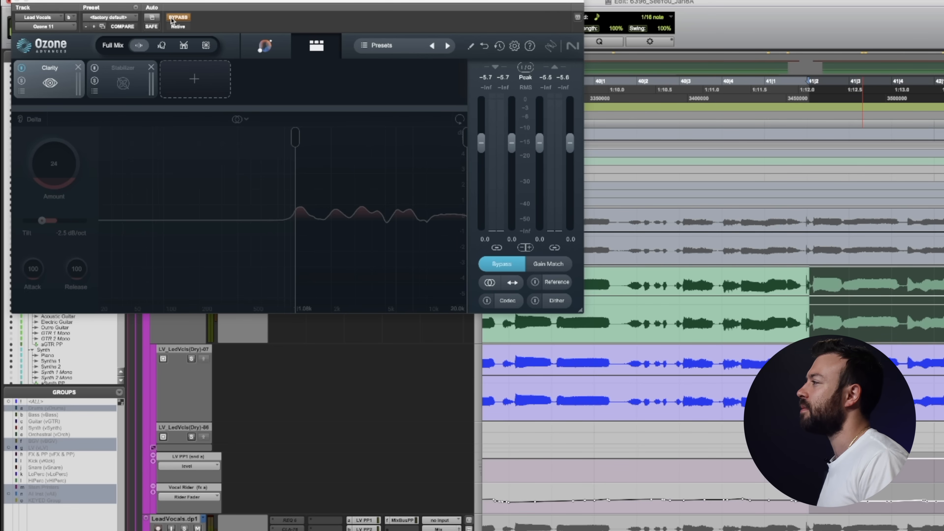
key("space")
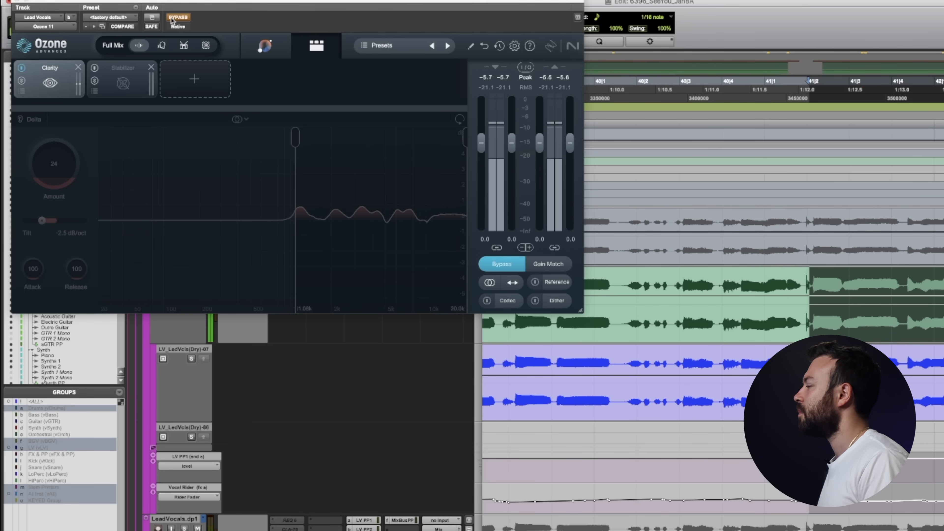
Compare the lead vocal with Ozone 11 active and bypassed during playback, leaving the plug-in active
left_click(171, 18)
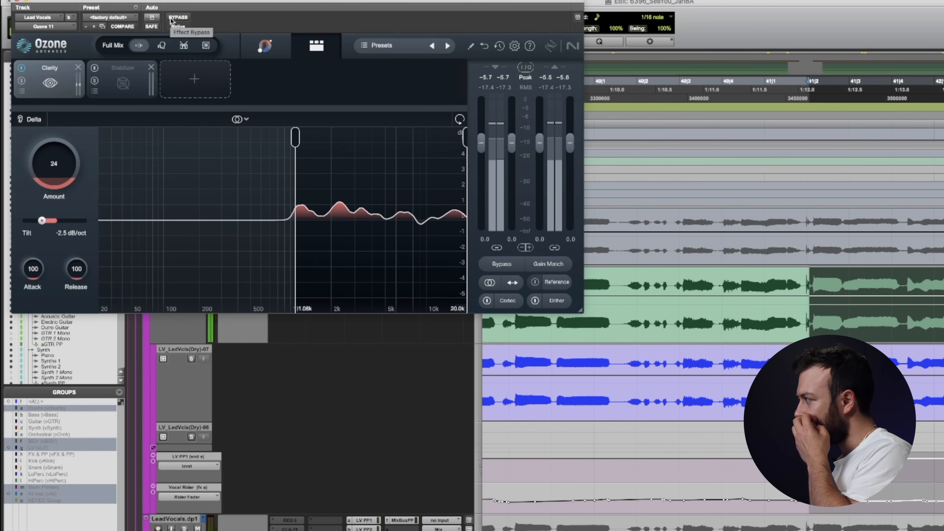
left_click(171, 18)
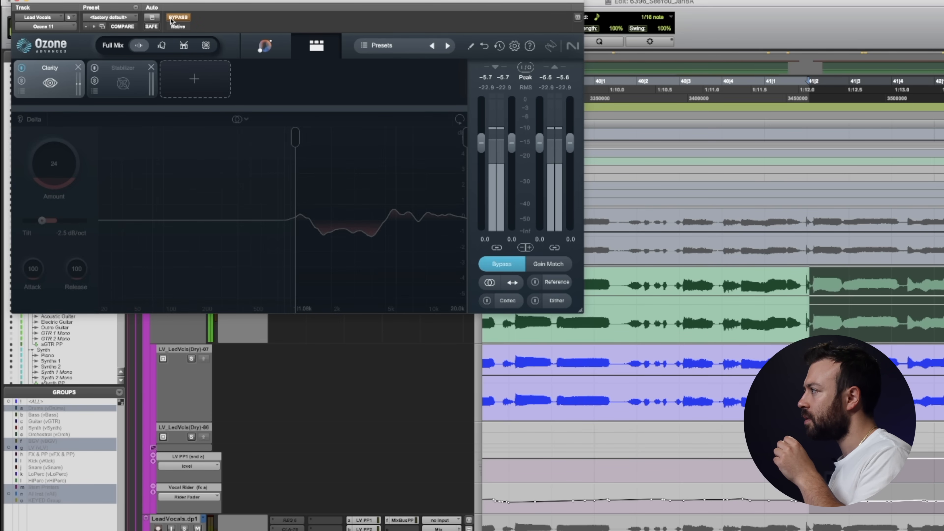
left_click(171, 18)
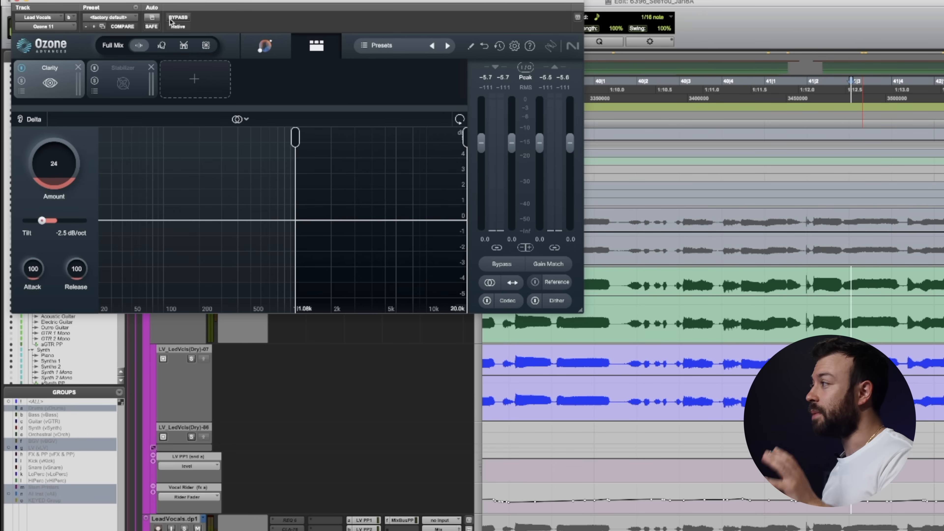
Turn on Ozone's Stabilizer, try Cut mode, return it to Shape, and close the plug-in
left_click(127, 85)
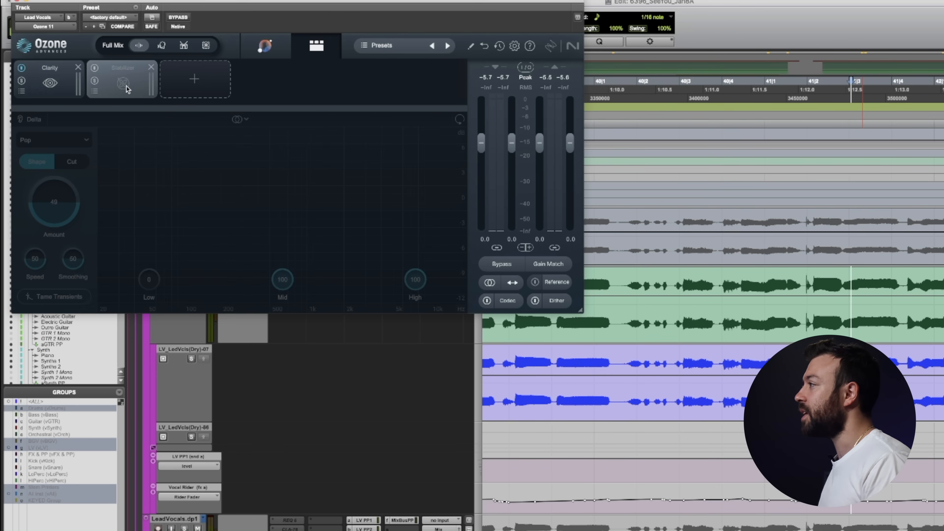
left_click(95, 68)
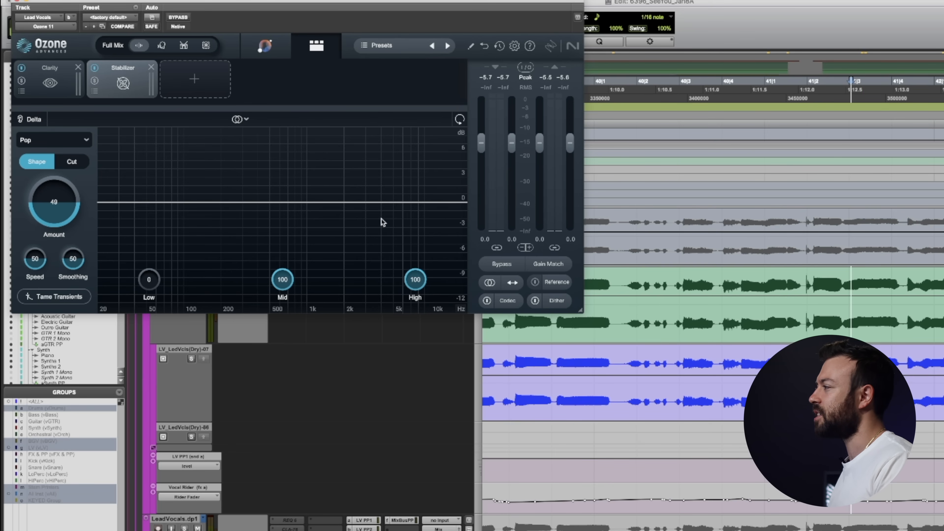
left_click(76, 162)
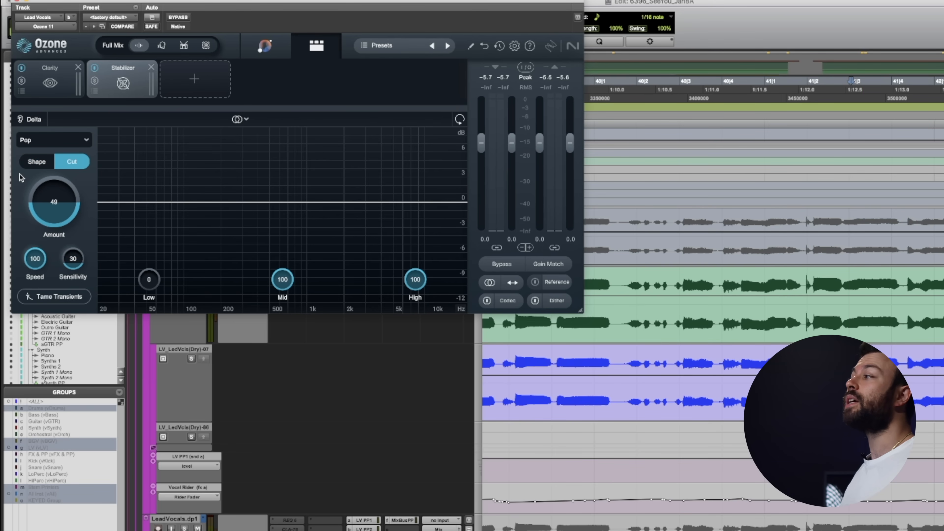
left_click(27, 166)
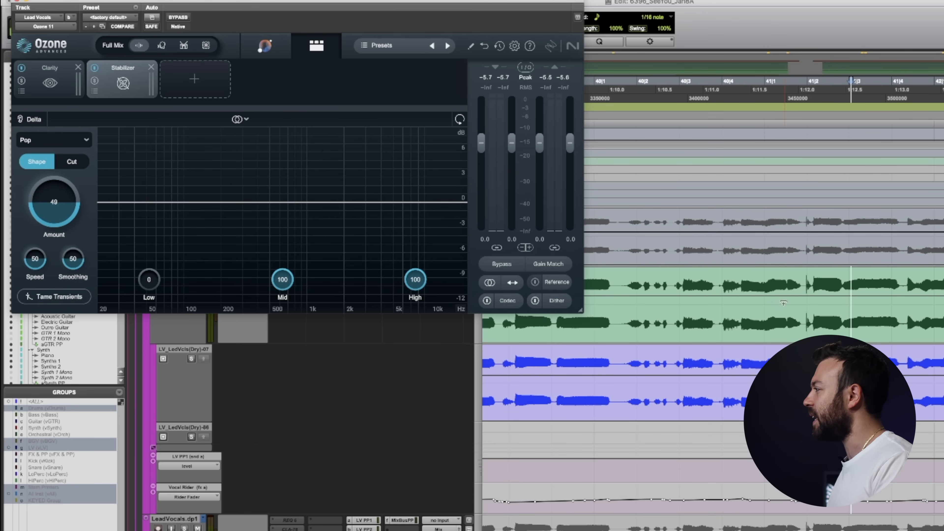
left_click(794, 298)
key("r")
key("r")
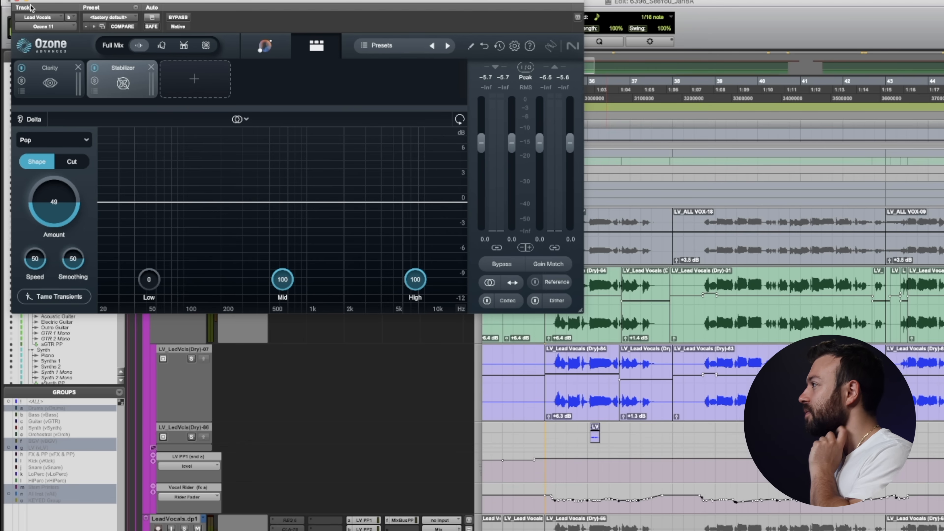
left_click(20, 2)
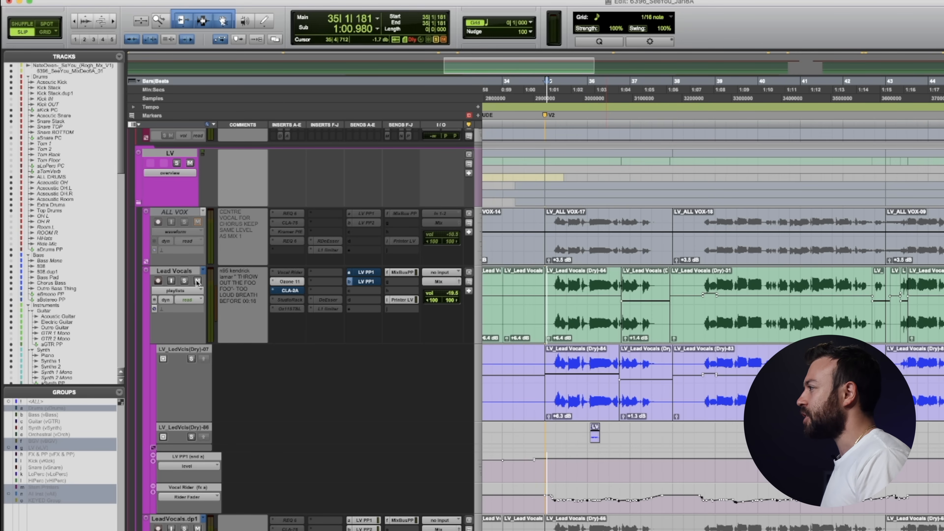
Open the CLA-2A on Lead Vocals and play the dry vocal clips from V2 to just before bar 43 through it
left_click(288, 290)
left_click(684, 322)
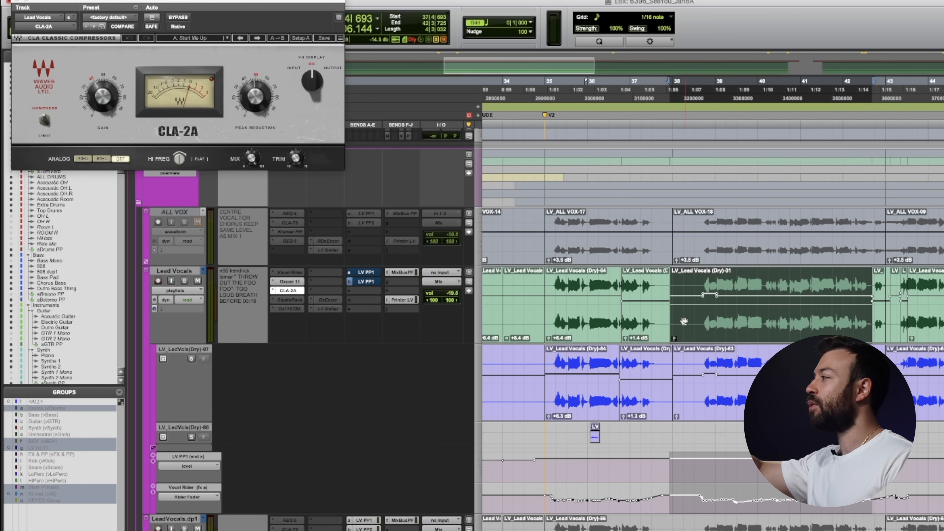
left_click(583, 327, "shift")
key("space")
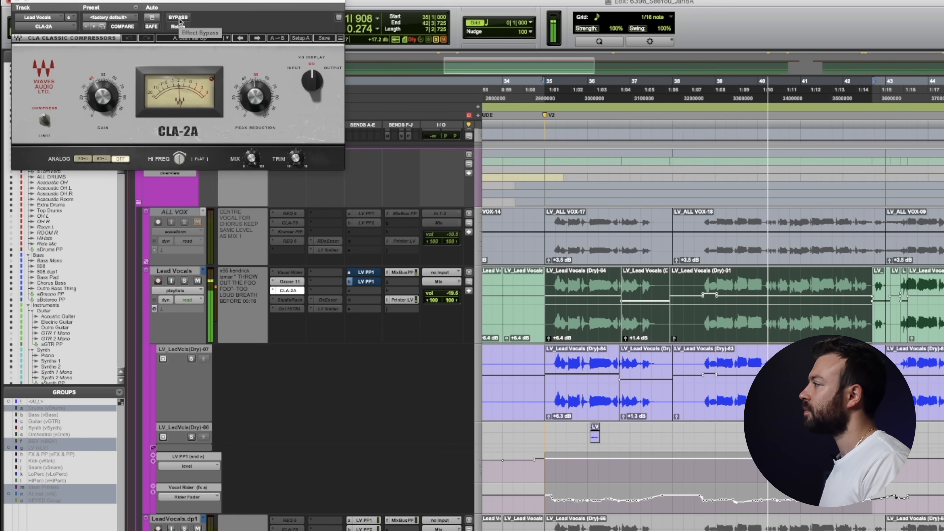
left_click_drag(96, 1, 627, 451)
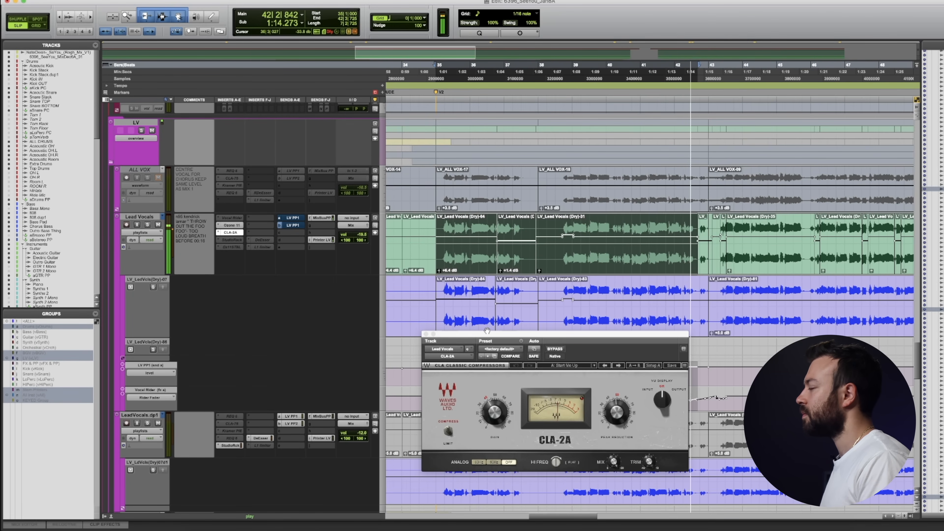
Turn the track groups back on and solo the grouped tracks through Lead Vocals
key("super+equal")
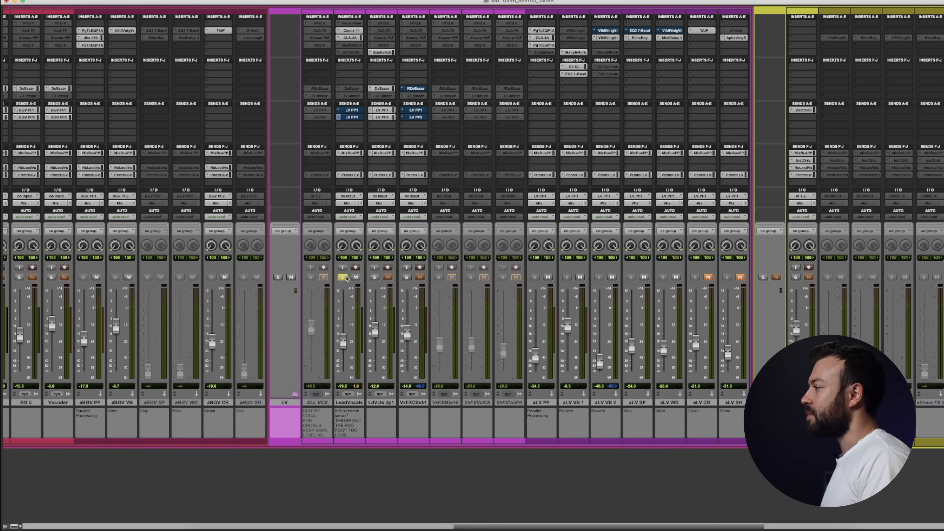
key("super+equal")
key("super+shift+g")
left_click(149, 224)
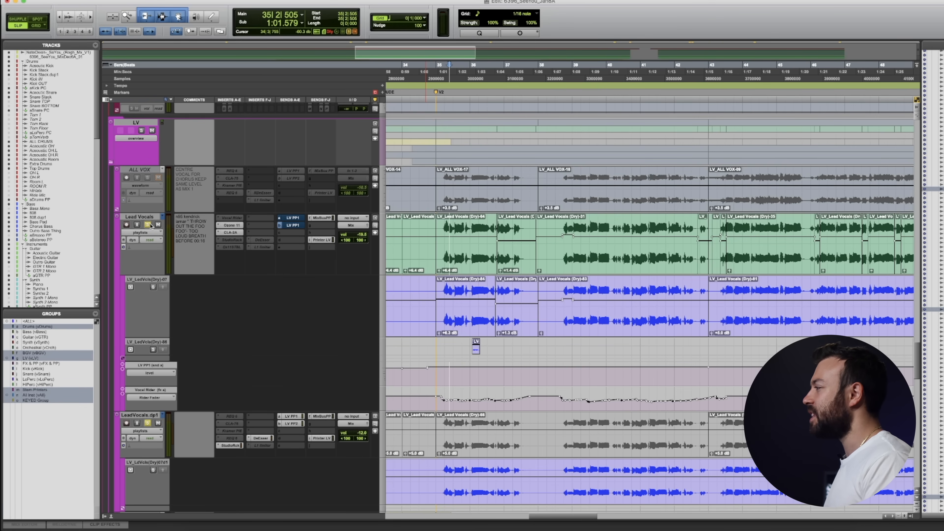
Select the Lead Vocals clips from the start of V2 to about bar 43 and play them with the grouped tracks
left_click(436, 71)
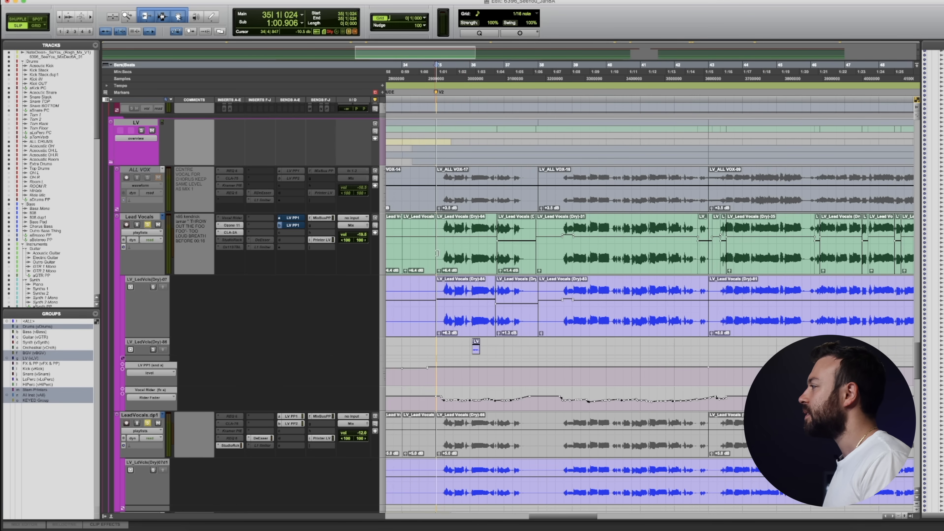
left_click(475, 266)
left_click(683, 265, "shift")
key("space")
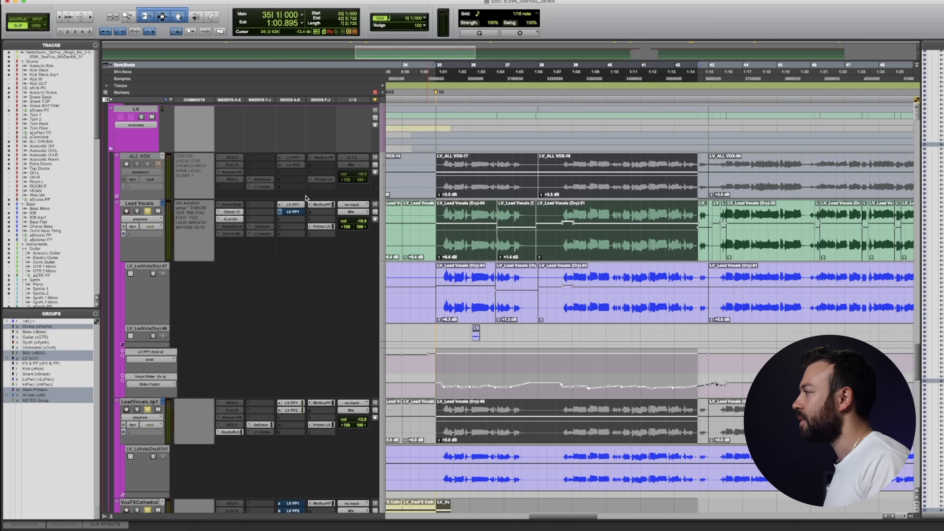
key("space")
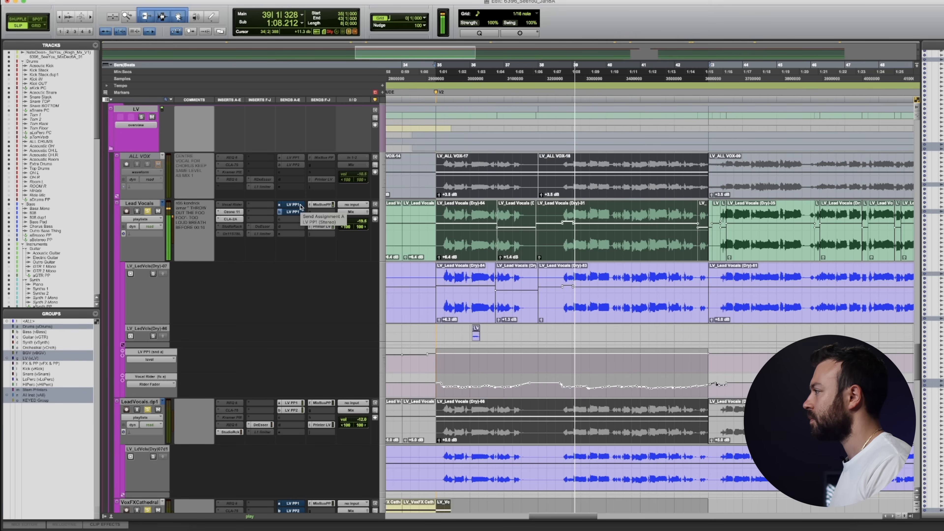
Unmute the first LV PP1 send on Lead Vocals in the mixer during playback
key("super+equal")
scroll(301, 208, "left", 2)
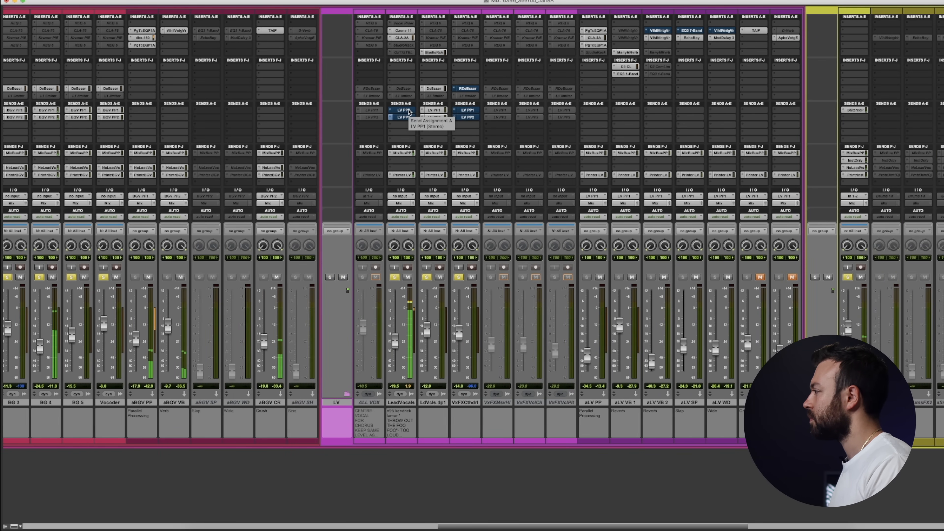
left_click(409, 111, "super")
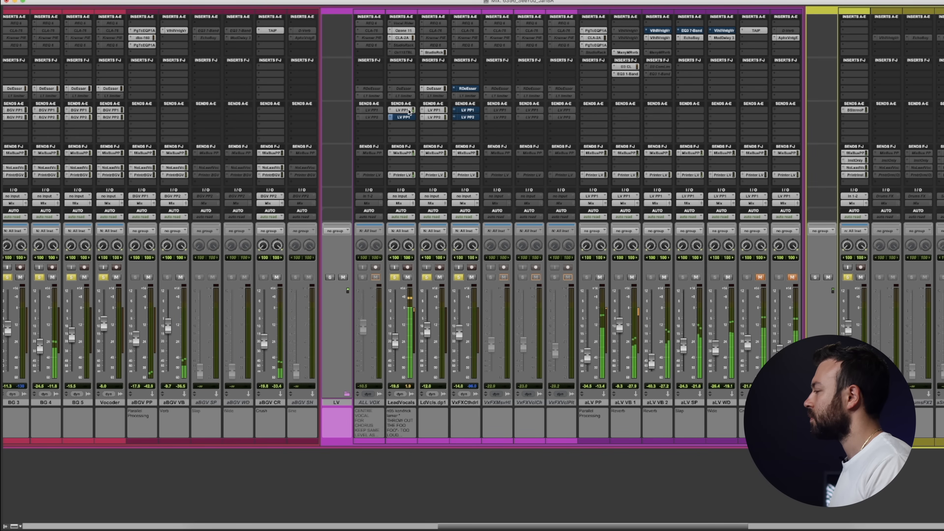
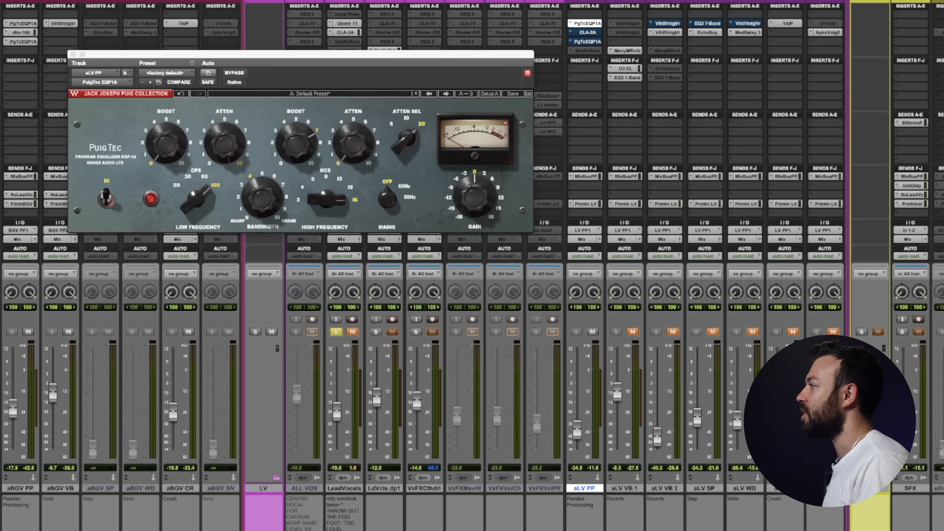
Play the first two Lead Vocals clips of V2 while watching aLV PP's first PuigTec EQP1A in the mixer
key("super+equal")
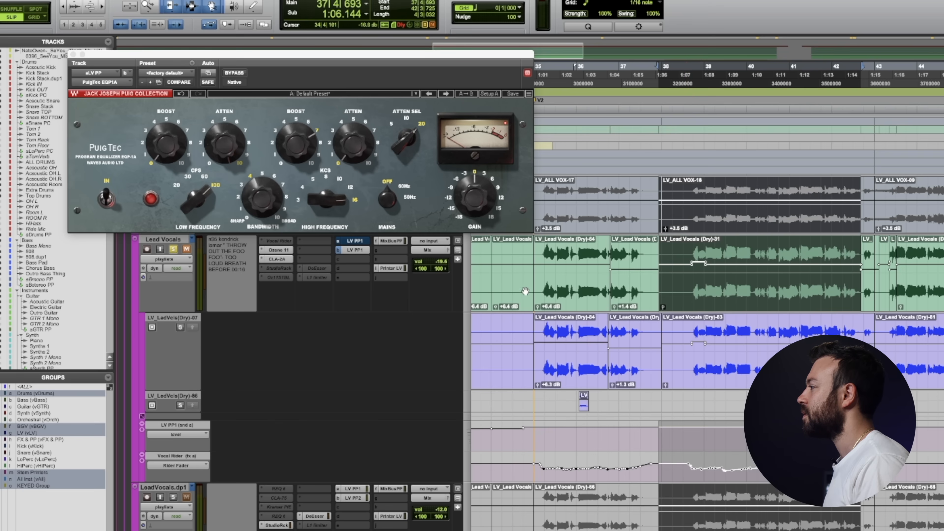
left_click(559, 288)
left_click(643, 292, "shift")
key("space")
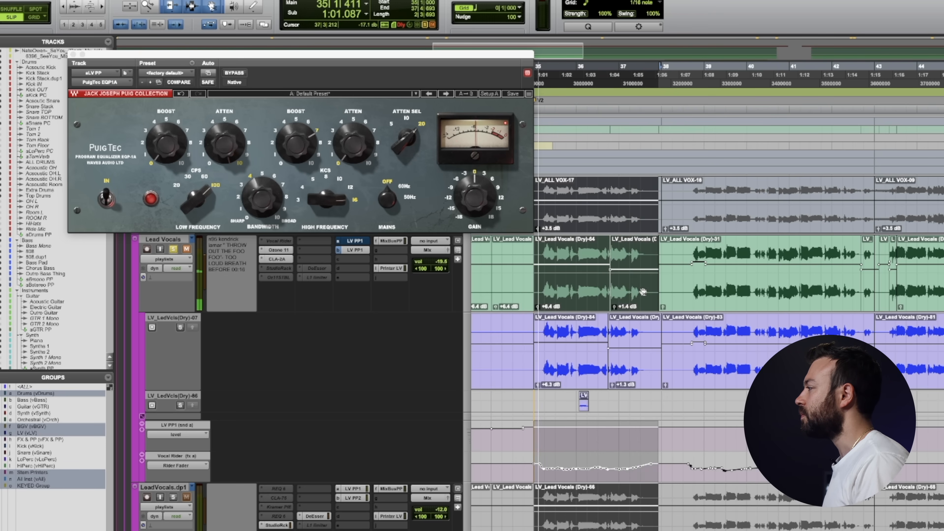
key("super+equal")
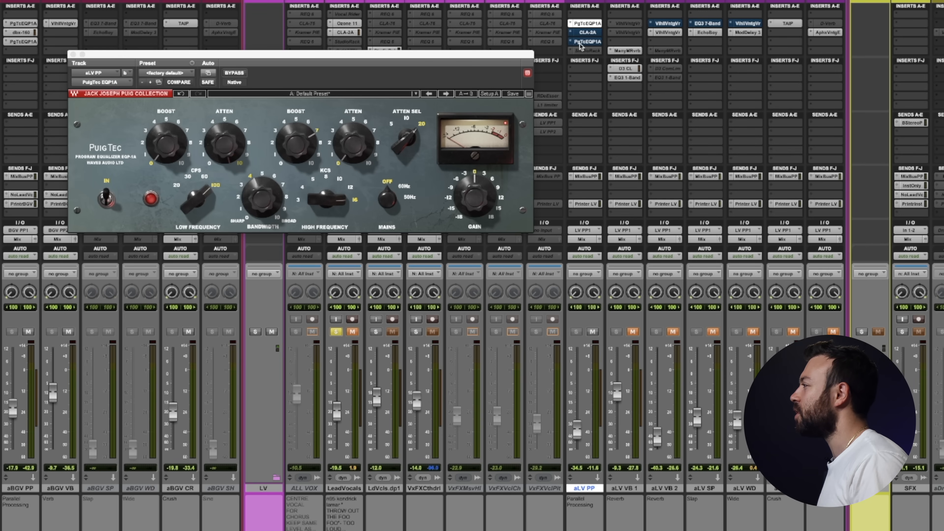
Take aLV PP's CLA-2A out of bypass and play the first two V2 vocal clips through it
left_click(597, 34)
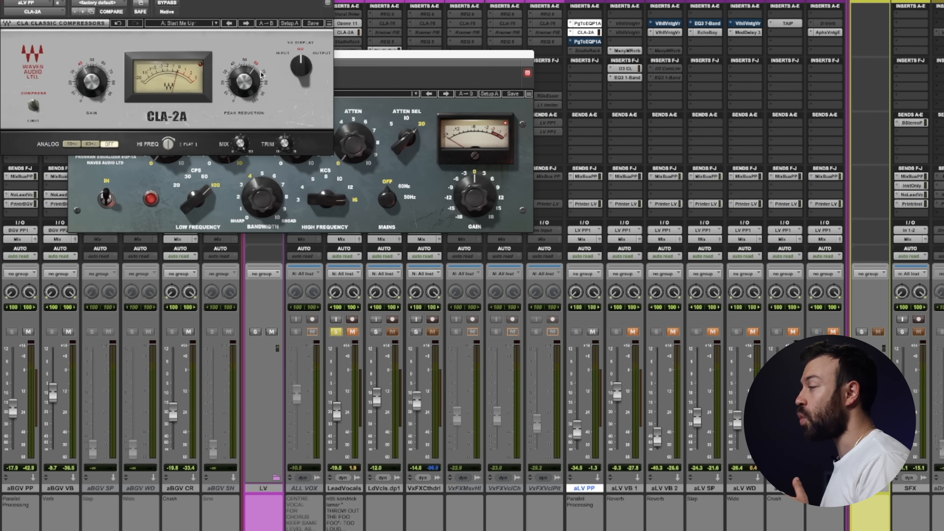
left_click_drag(212, 1, 302, 108)
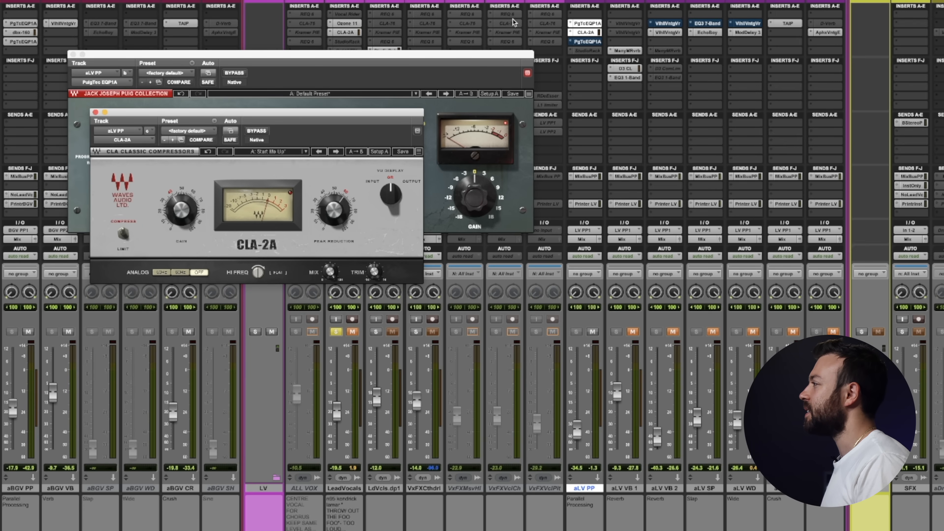
key("super+equal")
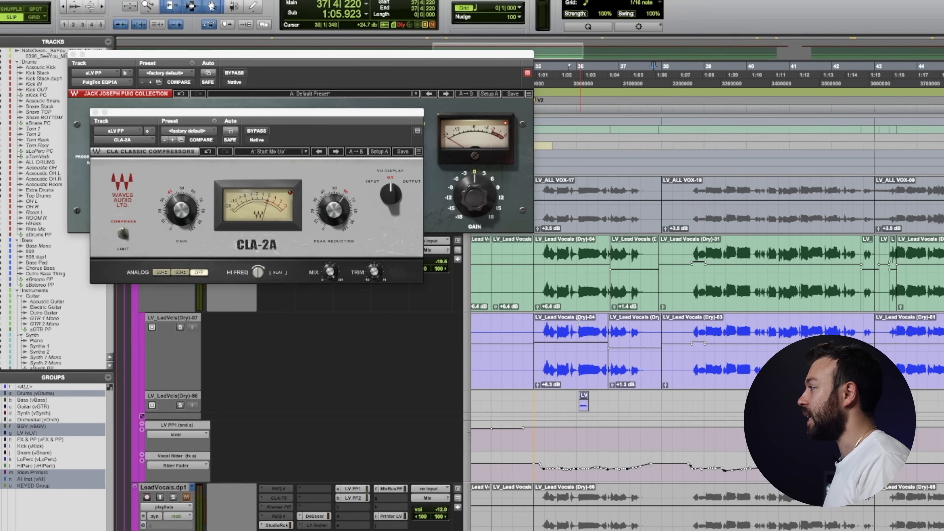
left_click(632, 301, "shift")
key("space")
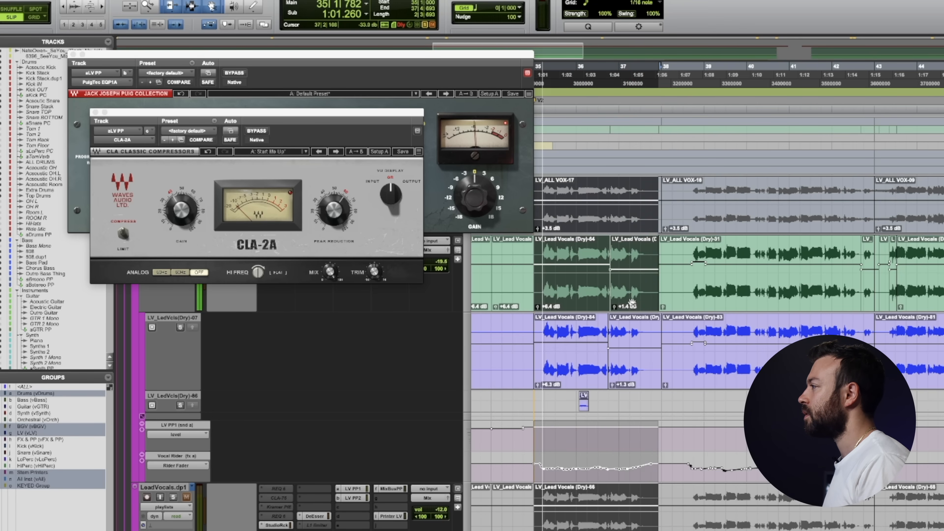
key("super+equal")
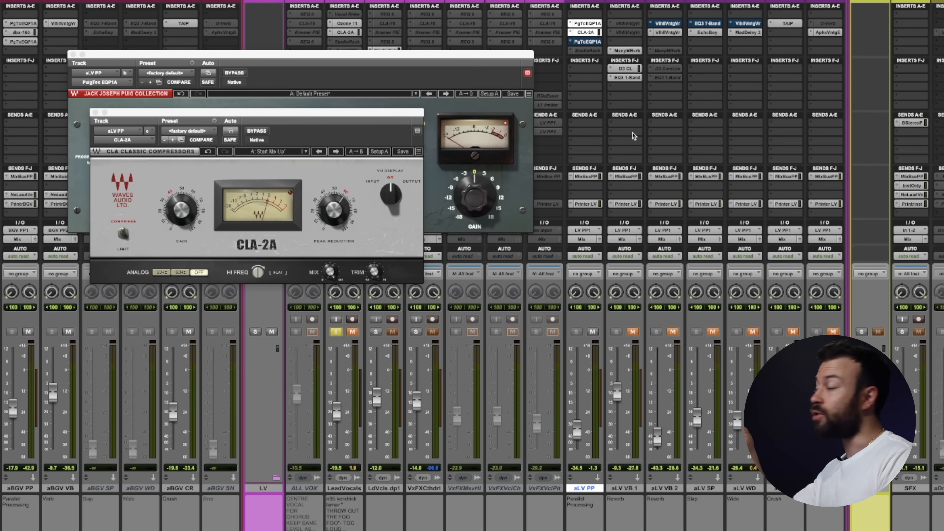
Open the second PuigTec EQP1A on aLV PP, take it out of bypass and play the vocal through it
left_click(446, 54)
left_click(589, 42)
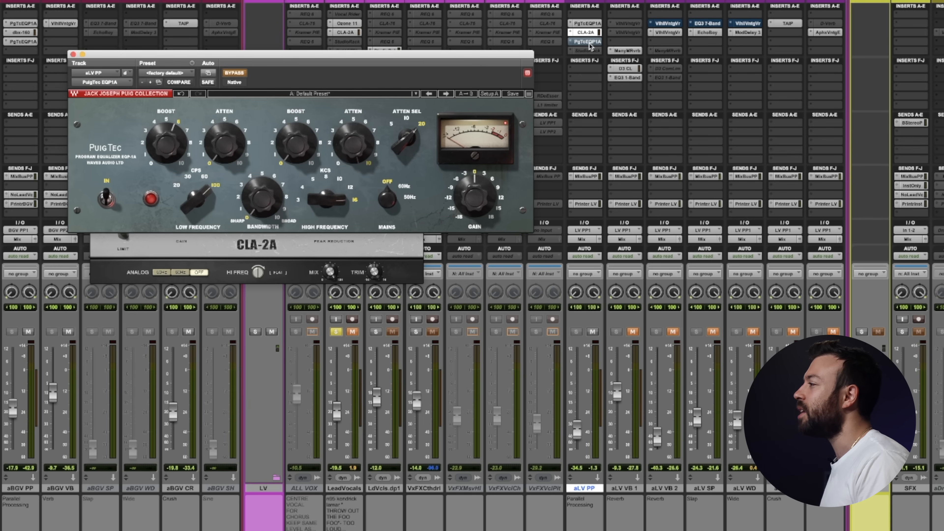
left_click(234, 73)
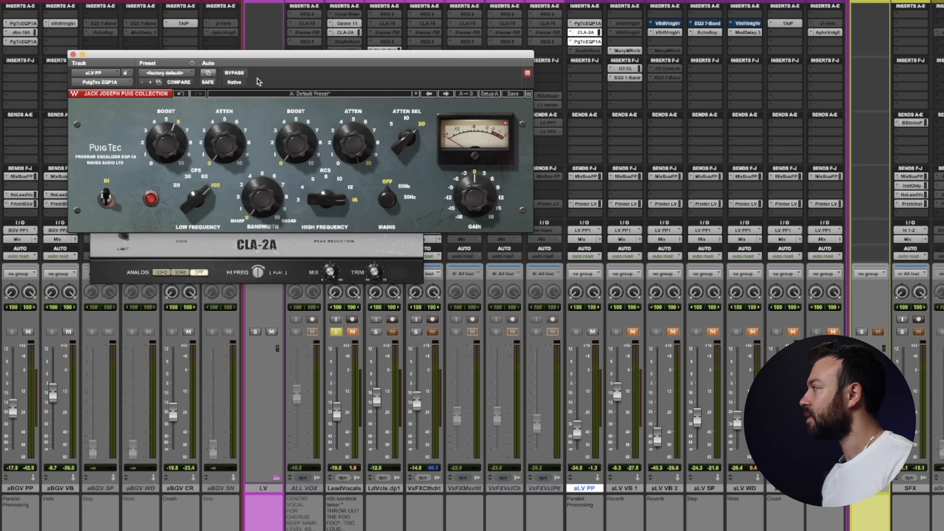
key("space")
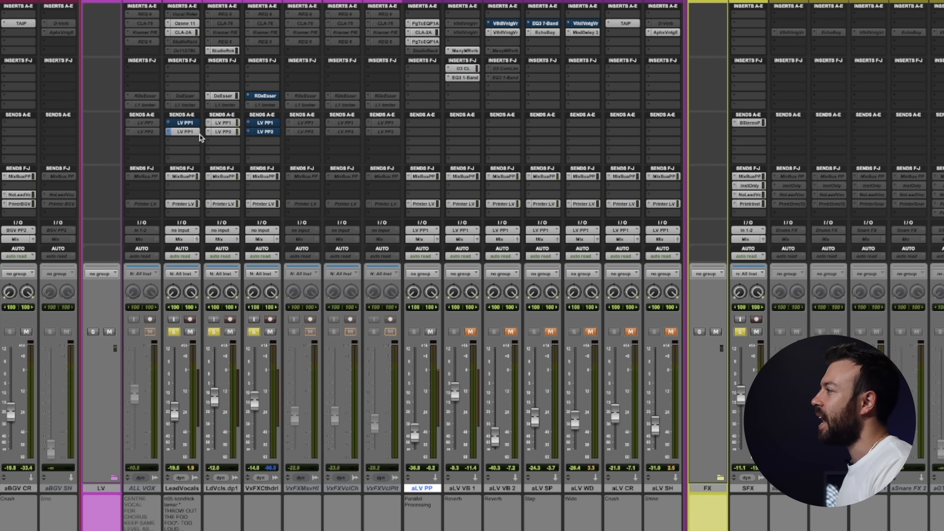
Unmute Lead Vocals' first LV PP1 send, mute the second, and compare V2 playback with aLV PP muted and unmuted
left_click(186, 124, "super")
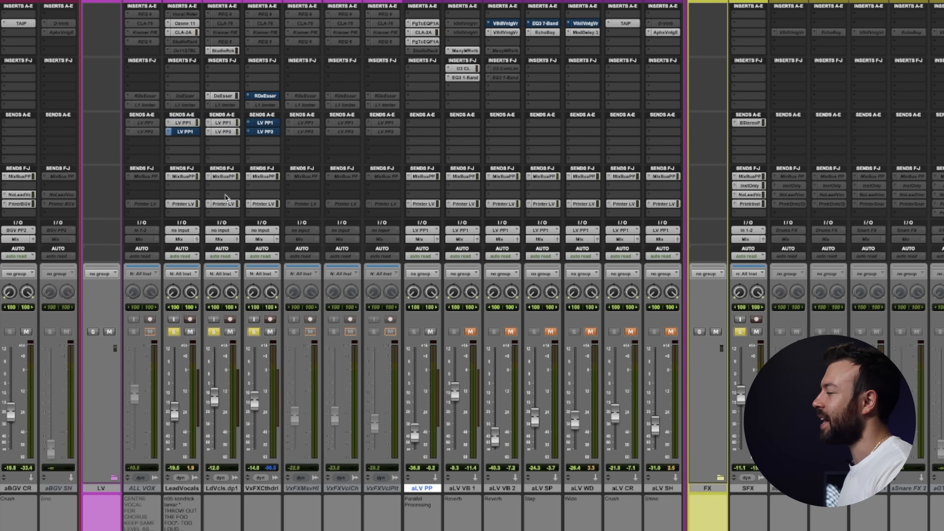
key("super+=")
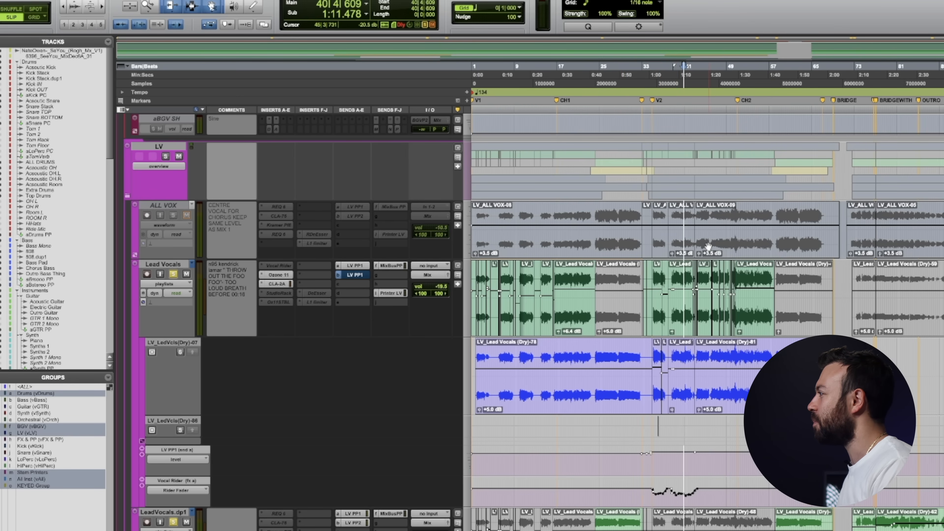
left_click(675, 251)
left_click(661, 250, "shift")
key("super+=")
key("space")
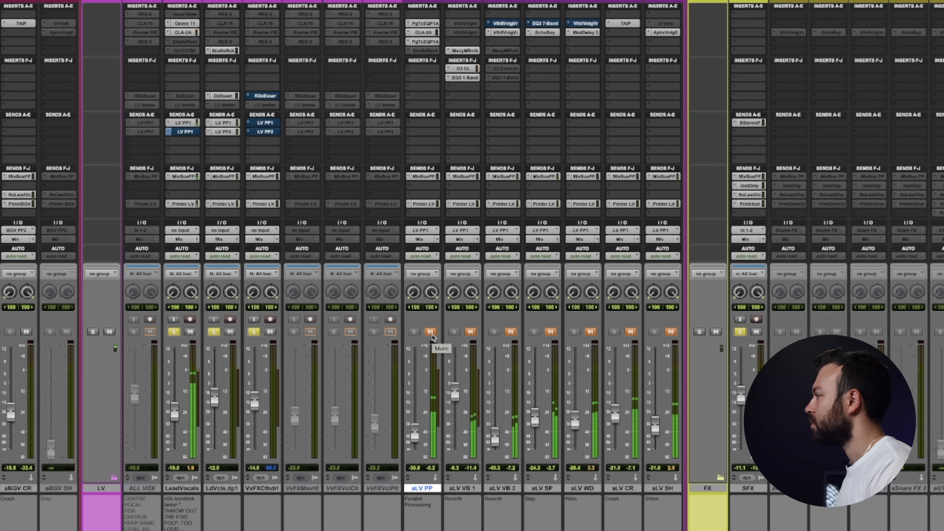
left_click(431, 332)
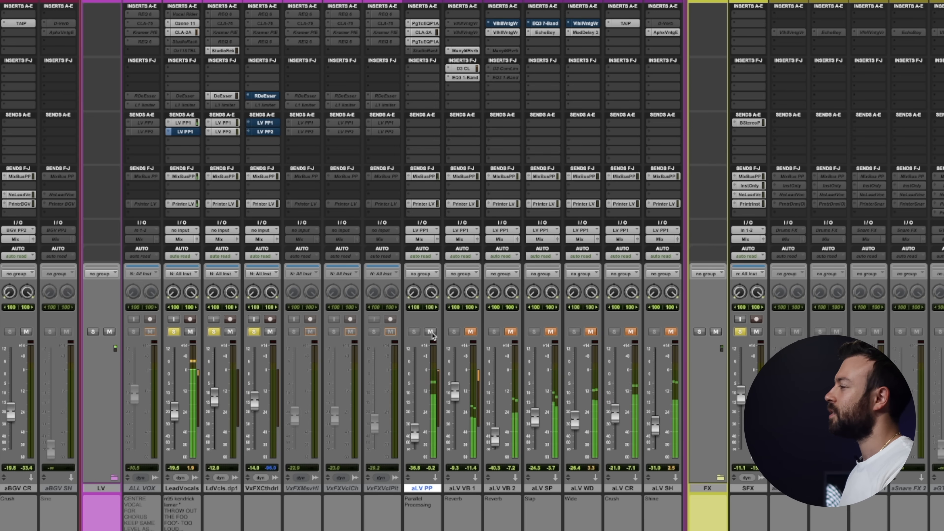
Leave aLV PP unmuted and unmute the aLV VB 2 reverb track
left_click(431, 333)
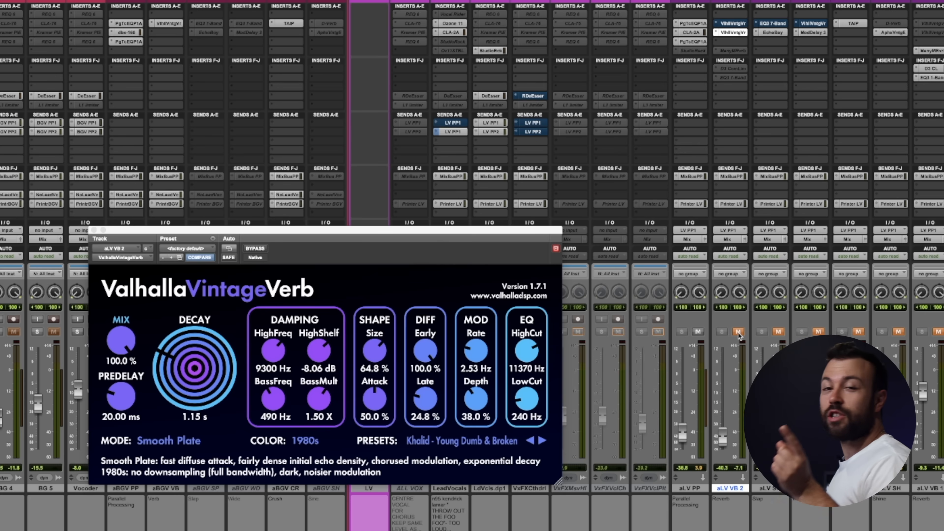
left_click(738, 333)
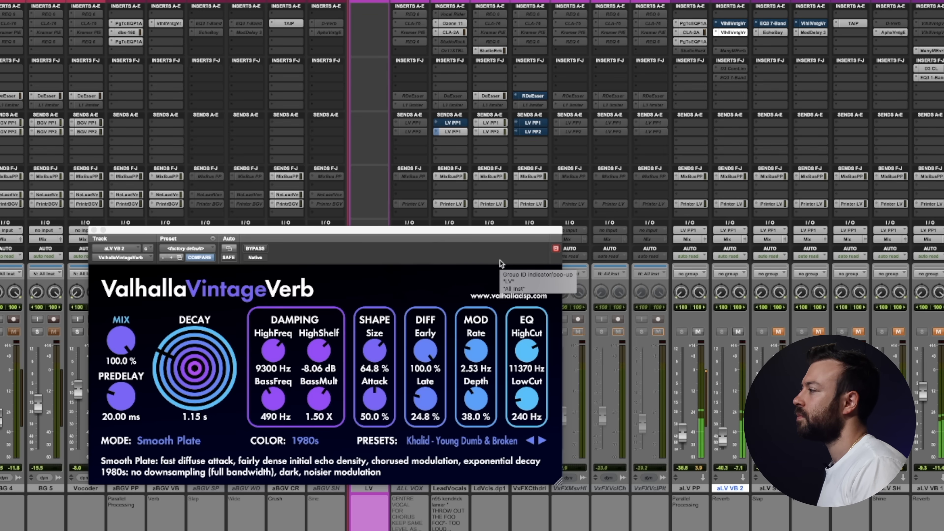
Try the NOW color in aLV VB 2's ValhallaVintageVerb and return it to 1980s
left_click(314, 442)
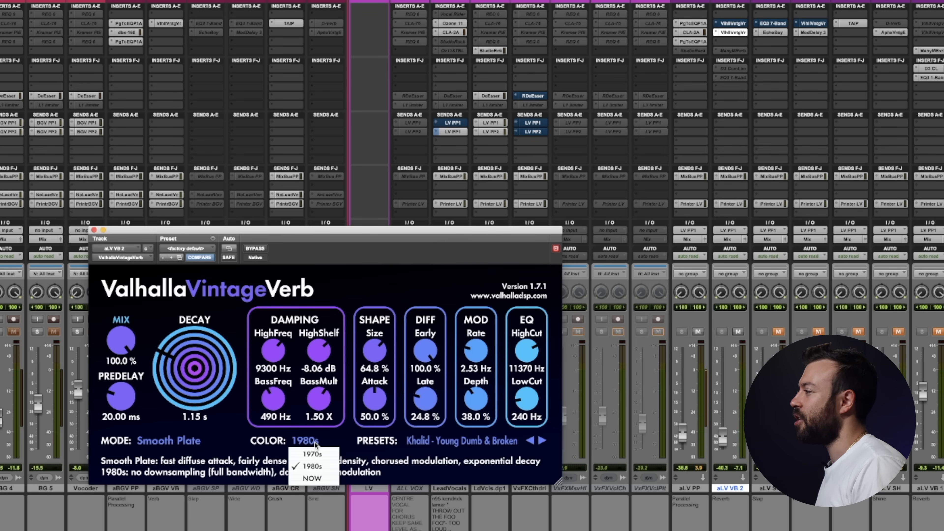
left_click(314, 479)
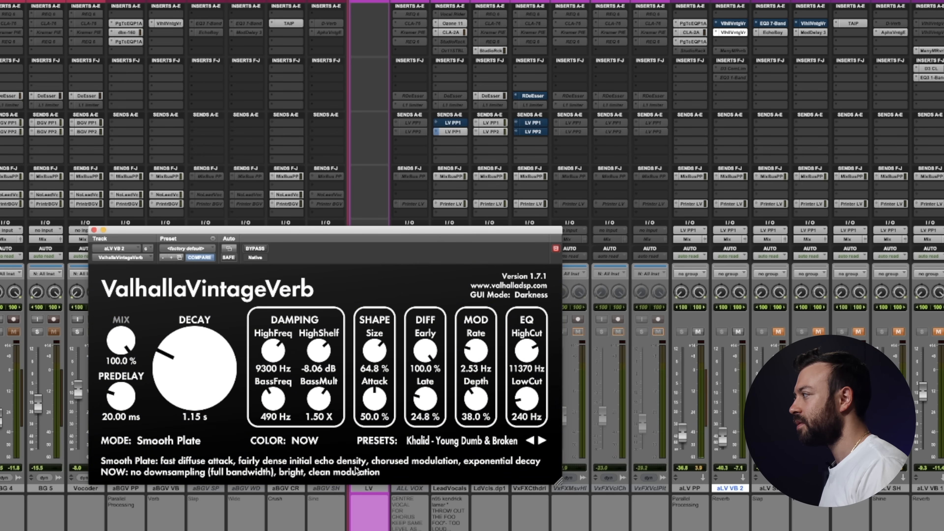
left_click(312, 442)
left_click(314, 472)
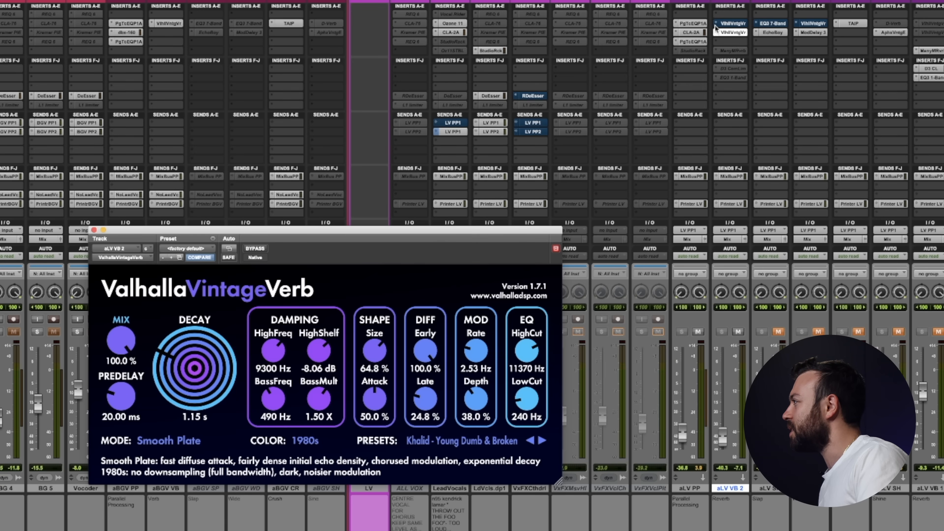
Replace the VintageVerb in aLV VB 2's first insert slot with RDeEsser (stereo)
left_click(719, 29)
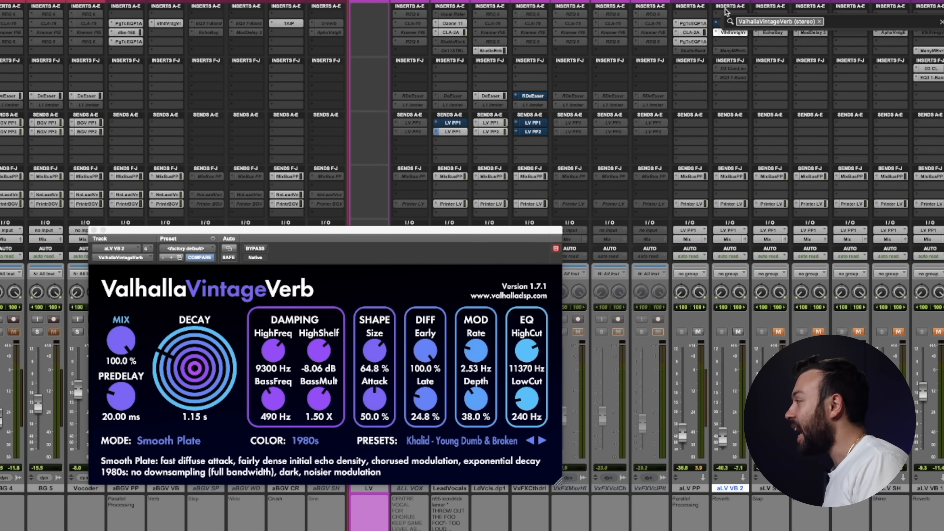
type("deess")
key("Down")
key("Down")
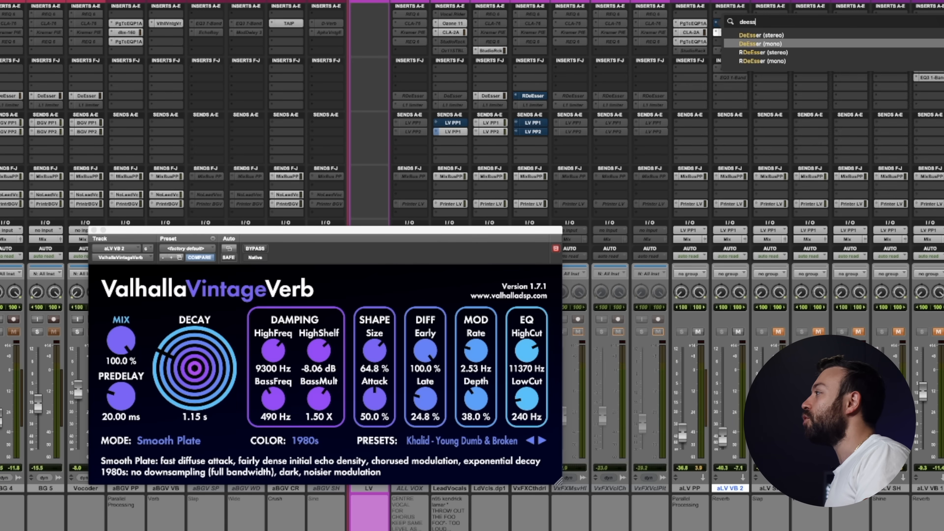
key("Return")
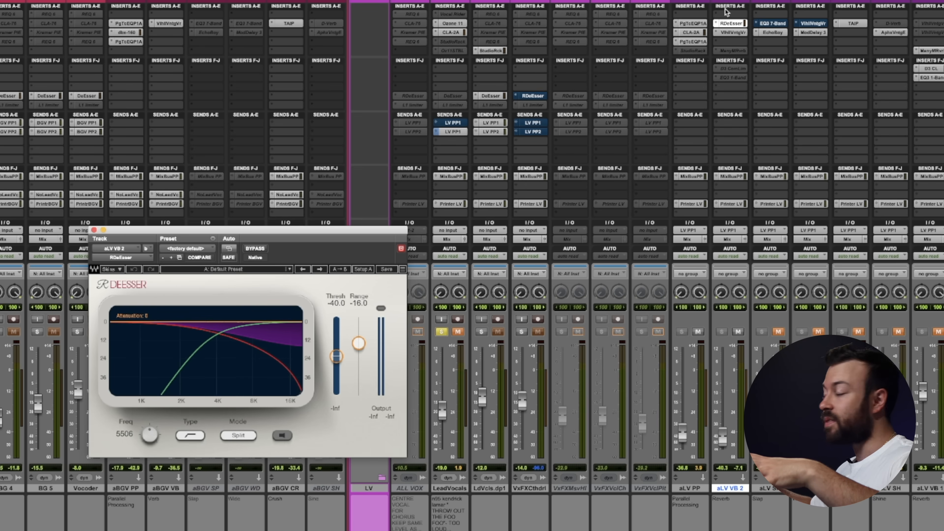
Select and play the start of V2, set aLV VB 2's RDeEsser threshold to -29.5 and switch off its sidechain monitoring
left_click(732, 315)
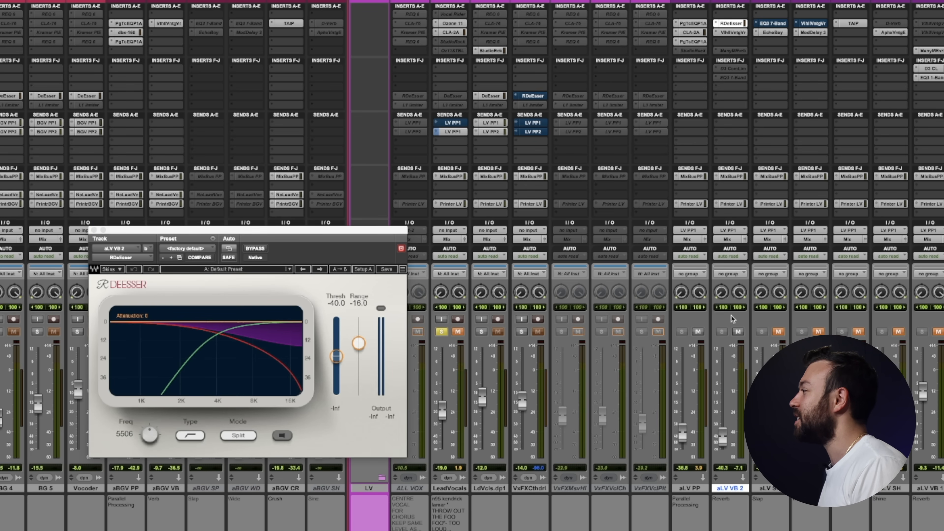
key("super+equal")
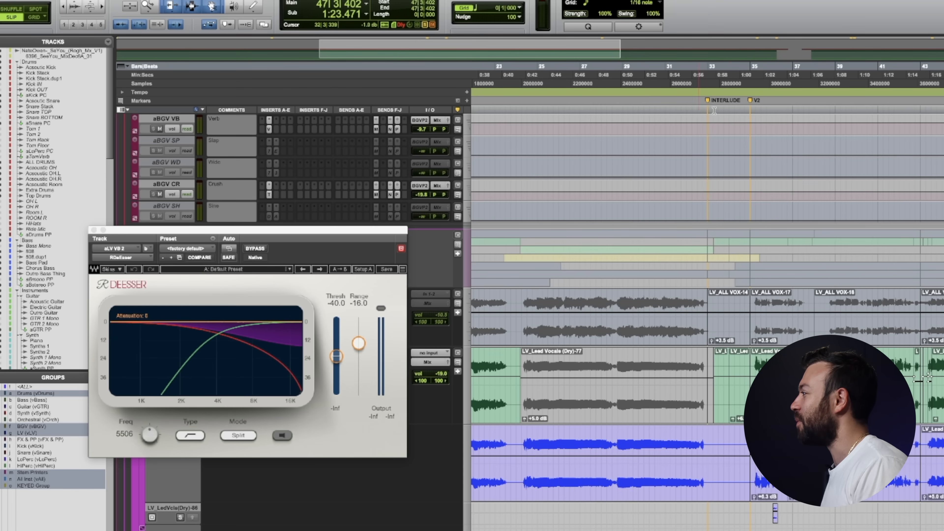
left_click_drag(750, 75, 915, 77)
key("space")
key("super+equal")
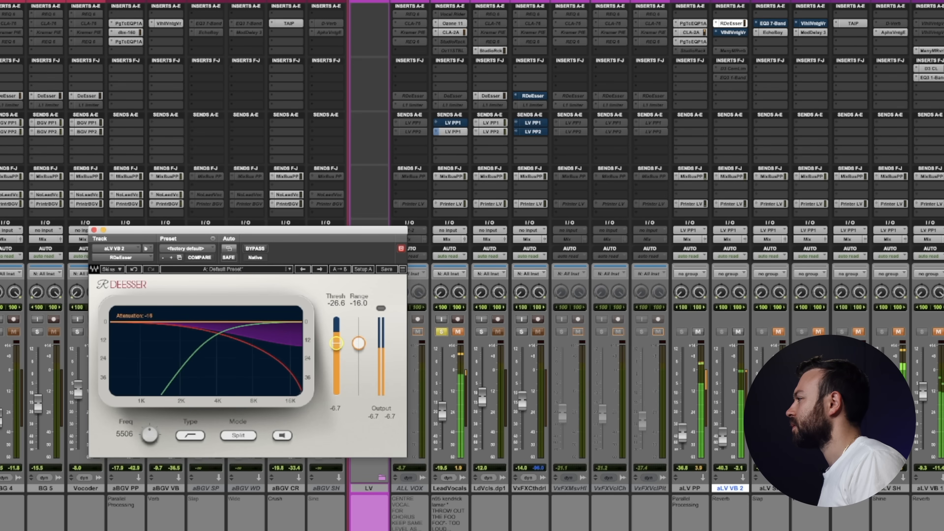
left_click_drag(337, 343, 336, 346)
left_click(281, 435)
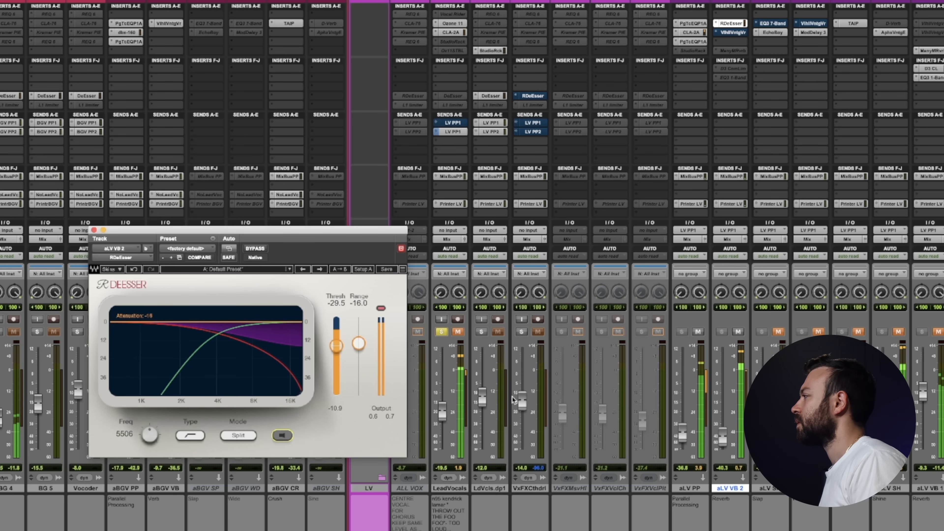
Take aLV VB 2's VintageVerb out of bypass, play V2 through it and open the reverb
left_click(730, 33, "super")
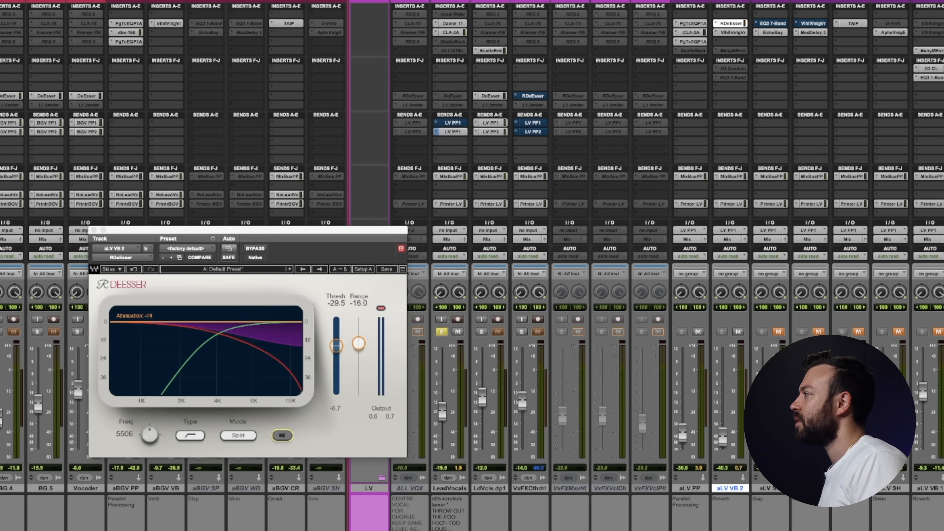
key("space")
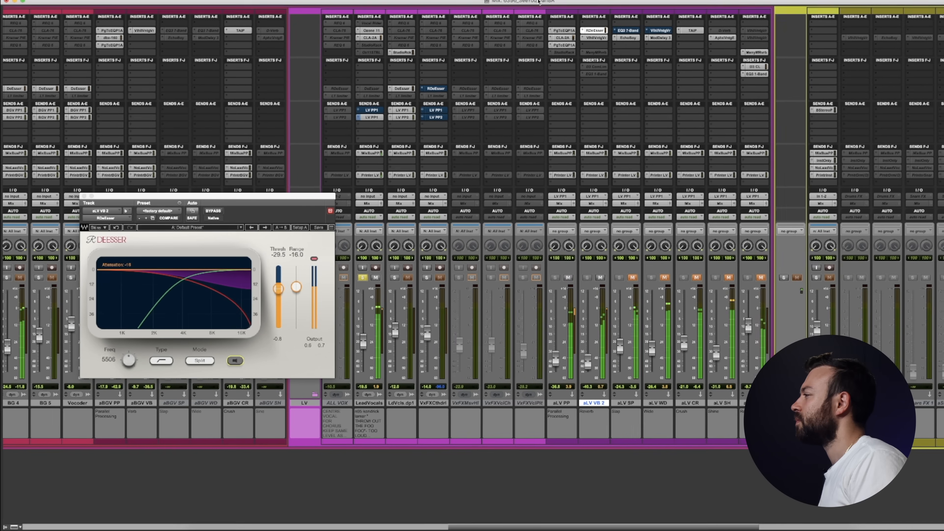
left_click(595, 37)
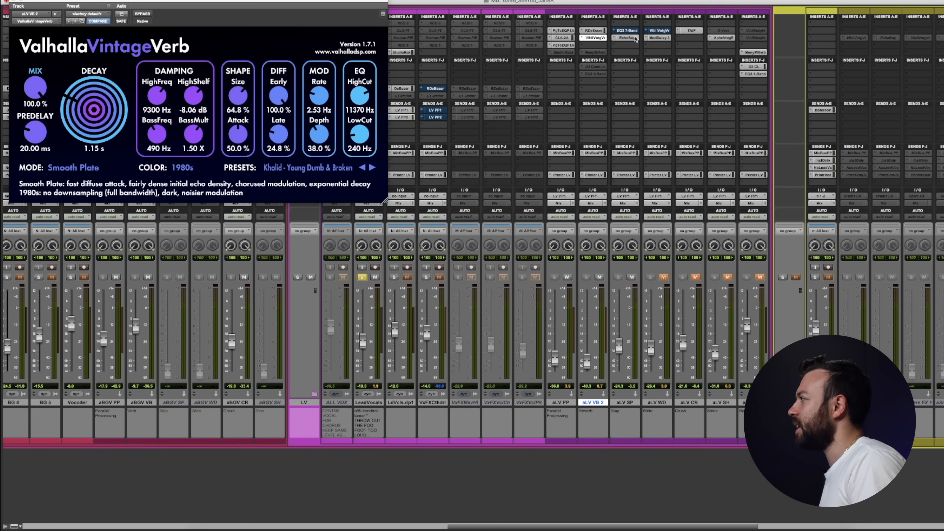
Open EchoBoy on aLV SP, move its window clear of the lead vocal channels and play V2 through it
left_click(634, 39)
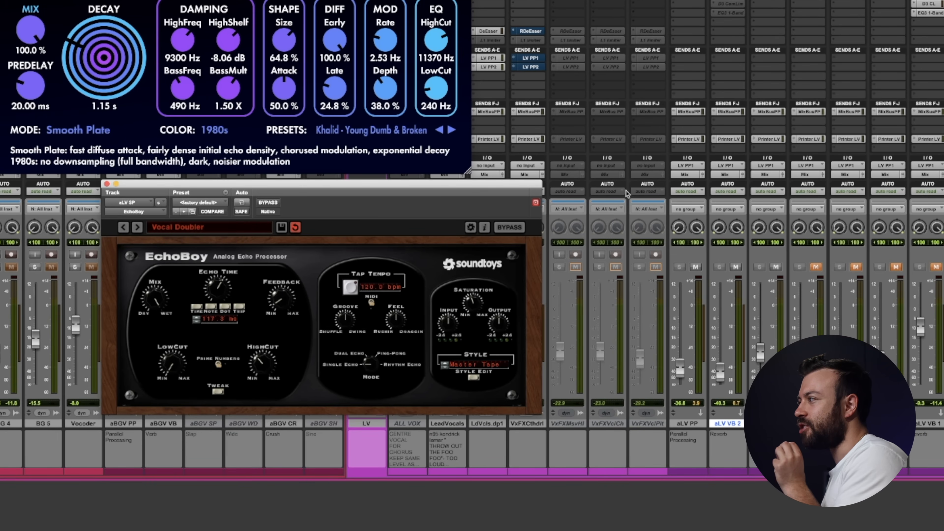
left_click_drag(521, 189, 407, 193)
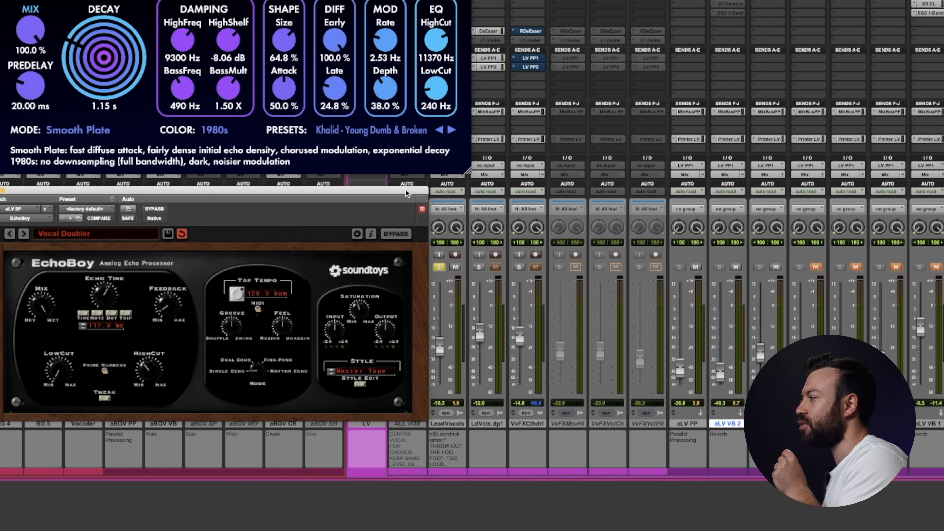
key("space")
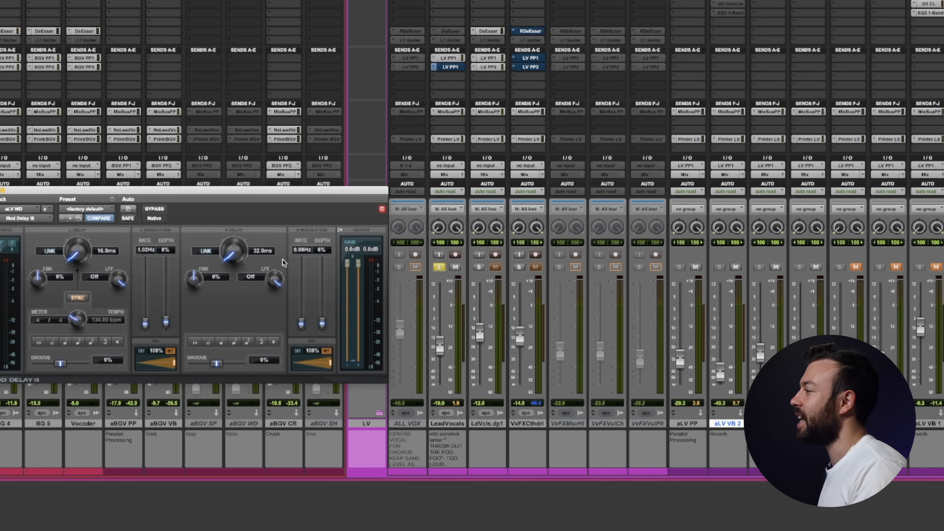
Mute Lead Vocals and play the selected V2 clips to hear only the effect tracks
scroll(473, 243, "right", 20)
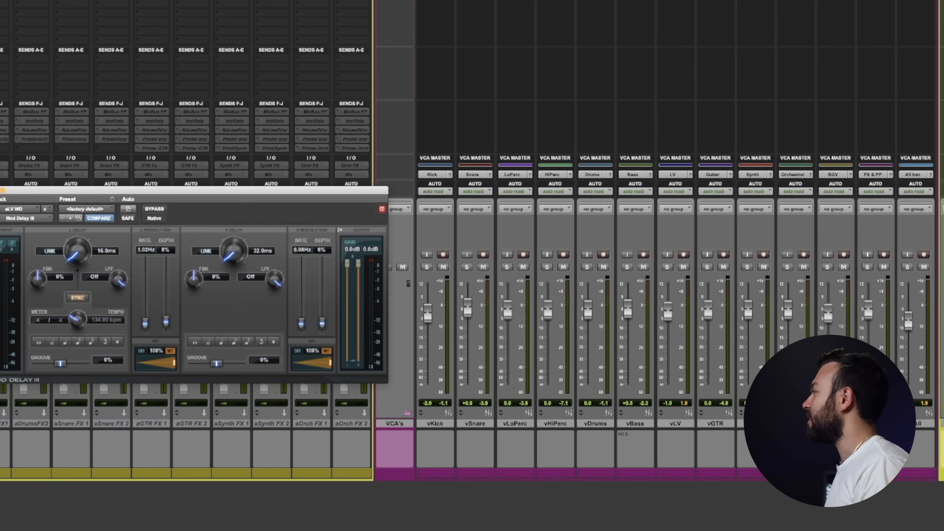
scroll(848, 80, "left", 20)
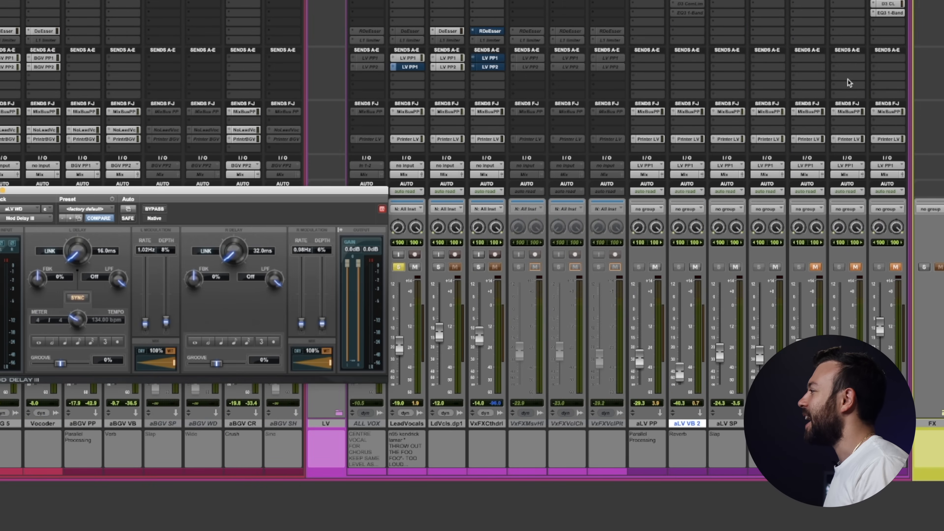
left_click(414, 268)
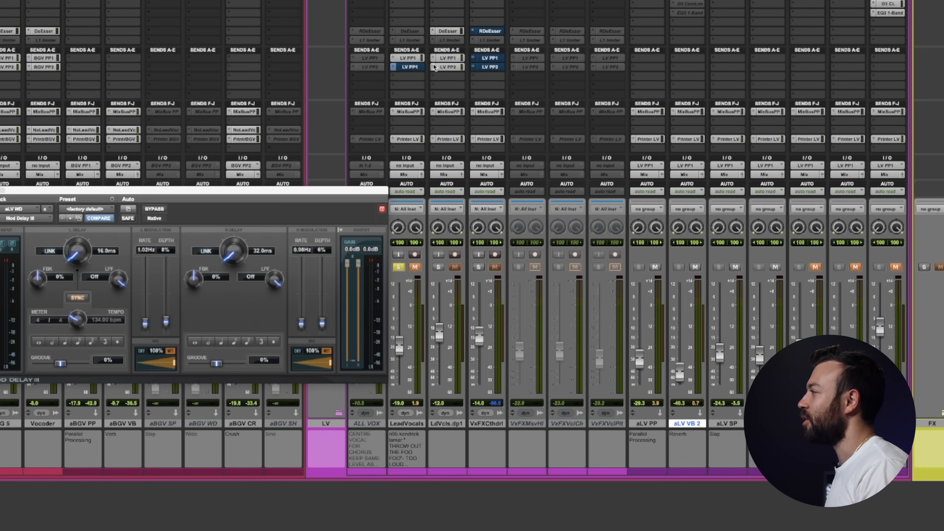
key("super+equal")
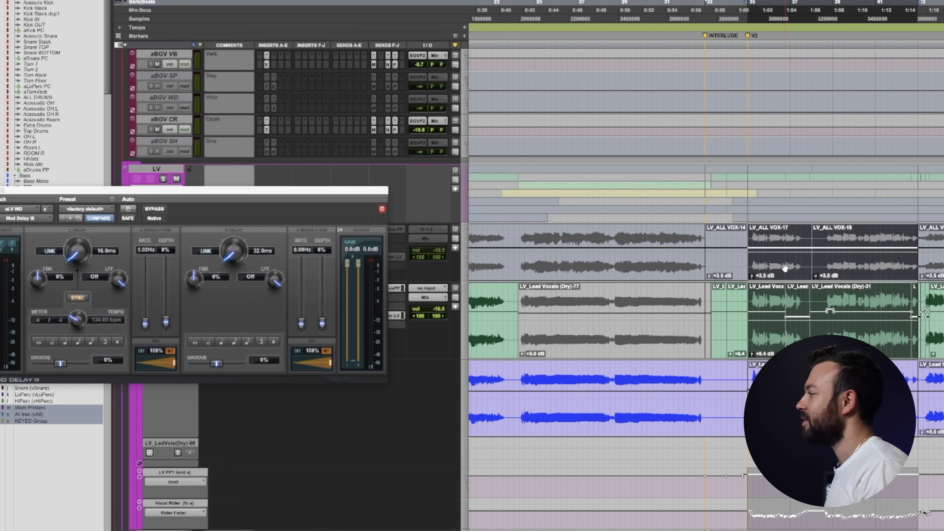
key("super+equal")
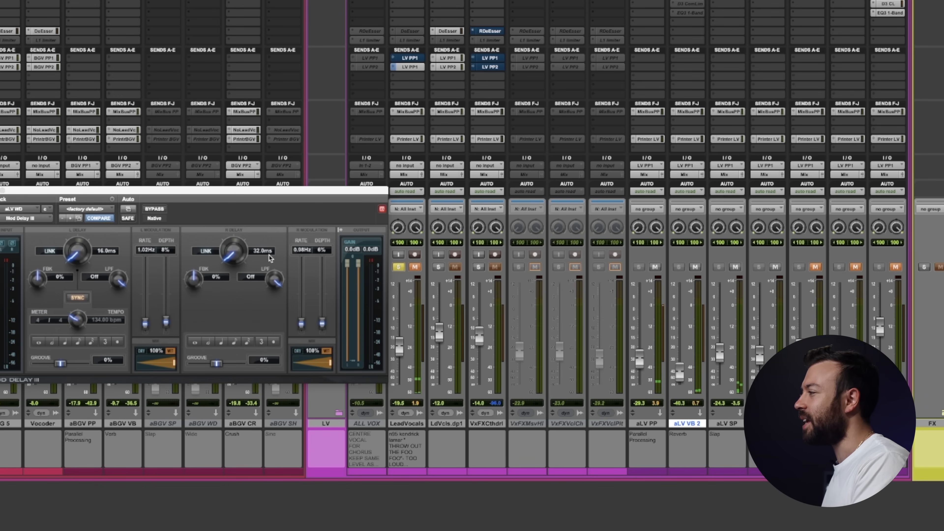
Try a 29 ms right delay in aLV WD's Mod Delay III, restore 32 ms and replay V2
left_click(262, 249)
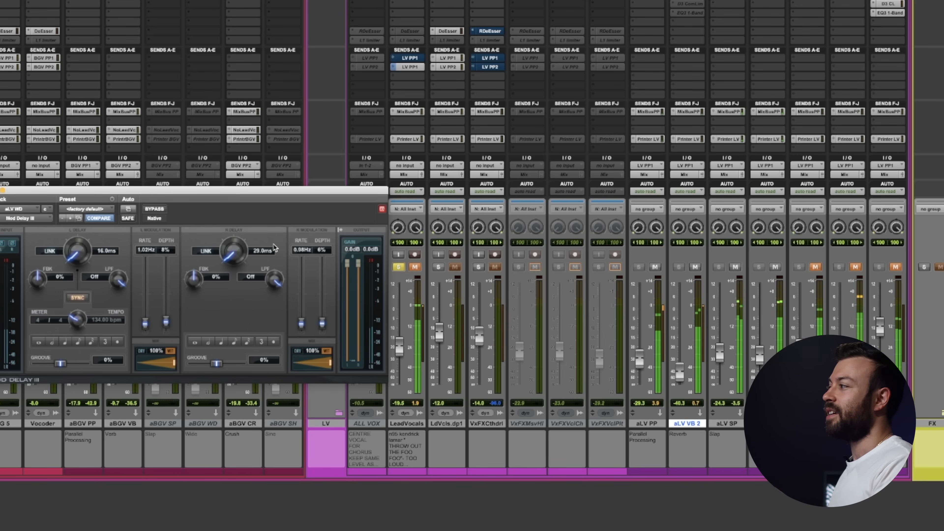
left_click(266, 244)
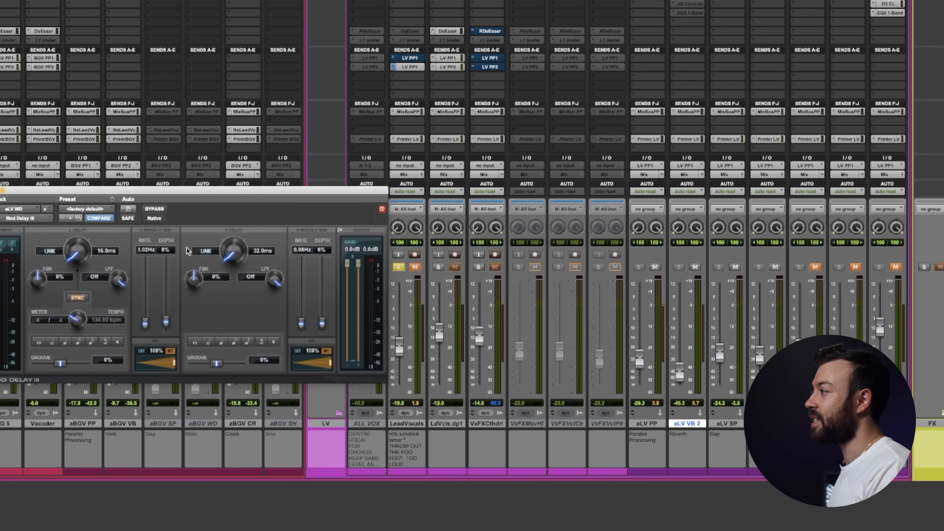
key("super+equal")
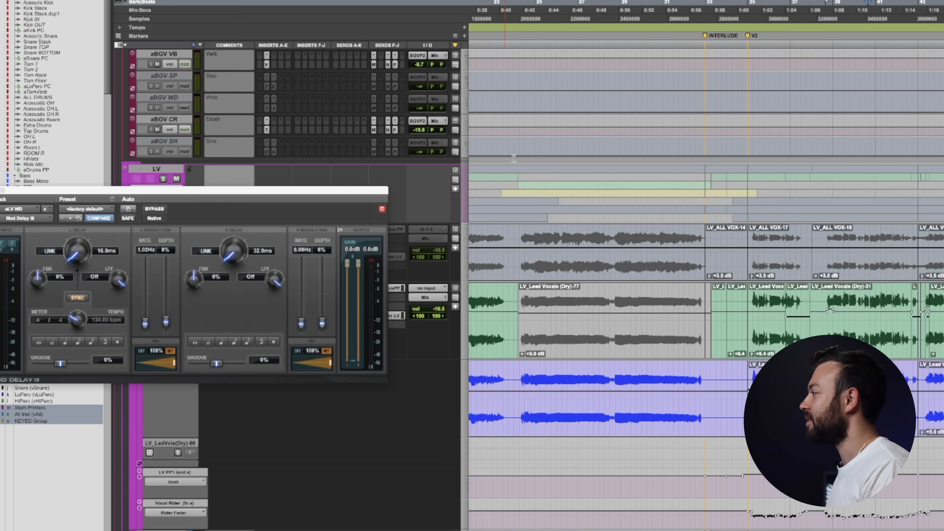
key("super+equal")
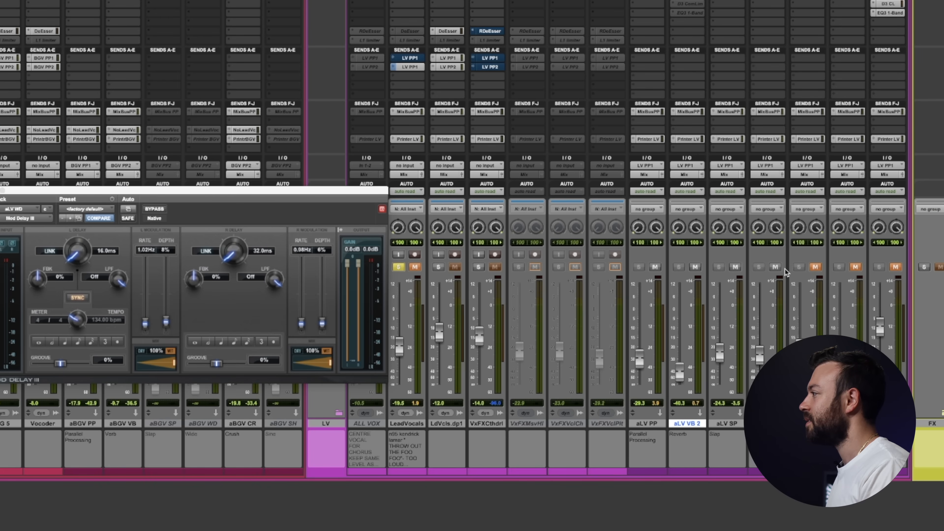
key("space")
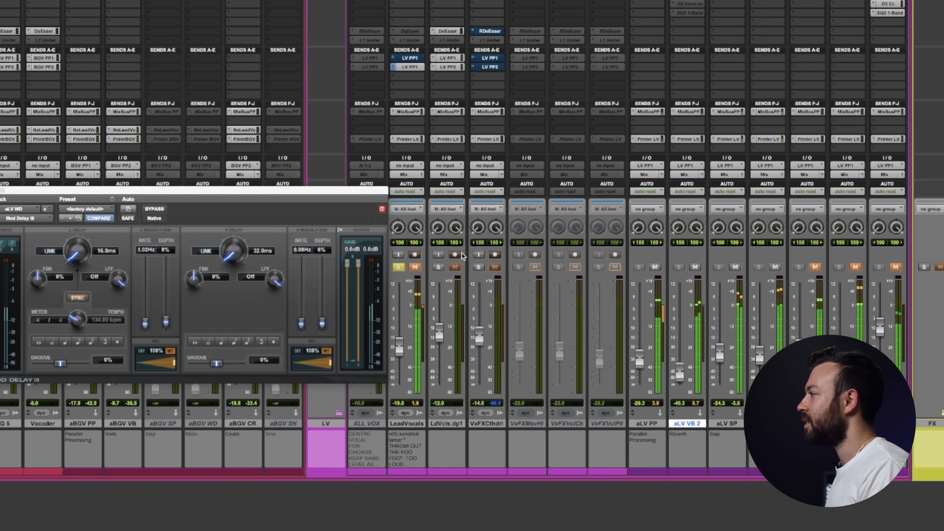
Try Mod Delay III's right delay at 29 ms during playback, and settle on 26 ms
left_click(263, 251)
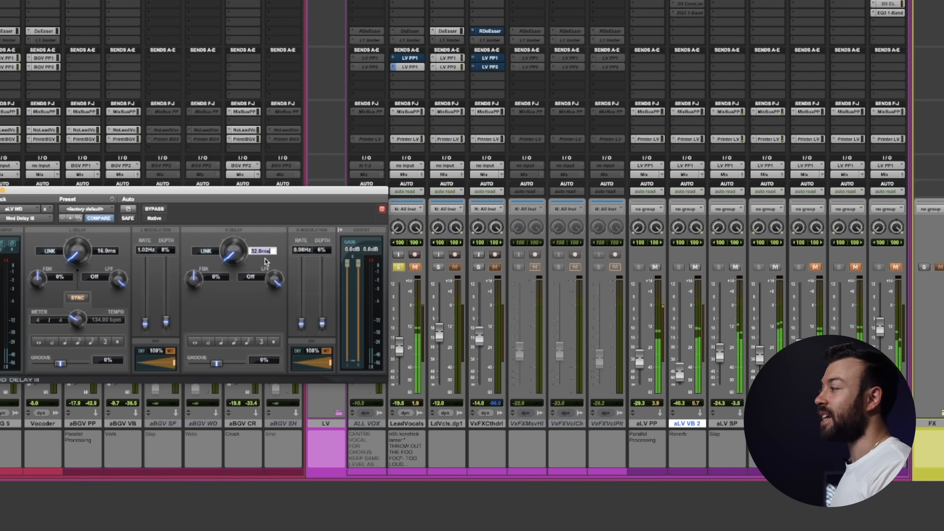
type("29")
key("Return")
left_click(264, 251)
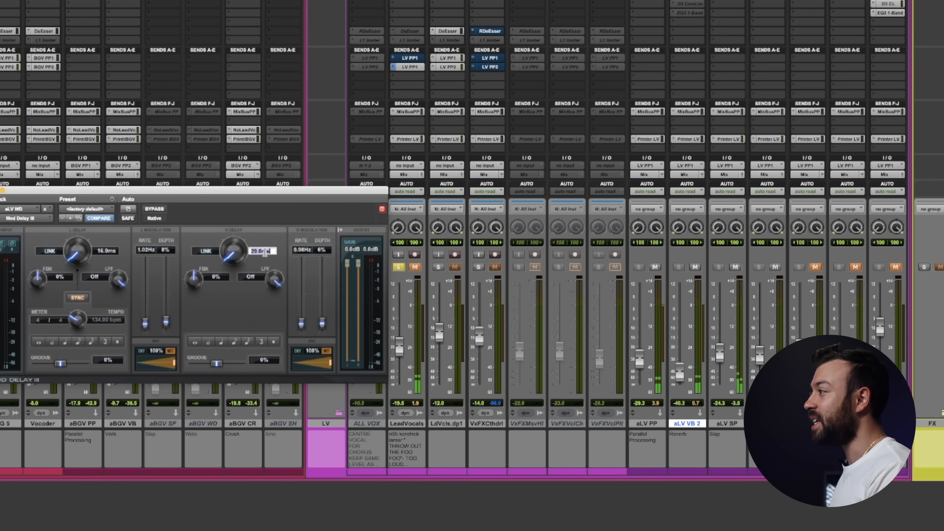
Play the first V2 vocal clips through aLV WD's Mod Delay III and return to the lead vocal effect channels in the mixer
key("ctrl+equal")
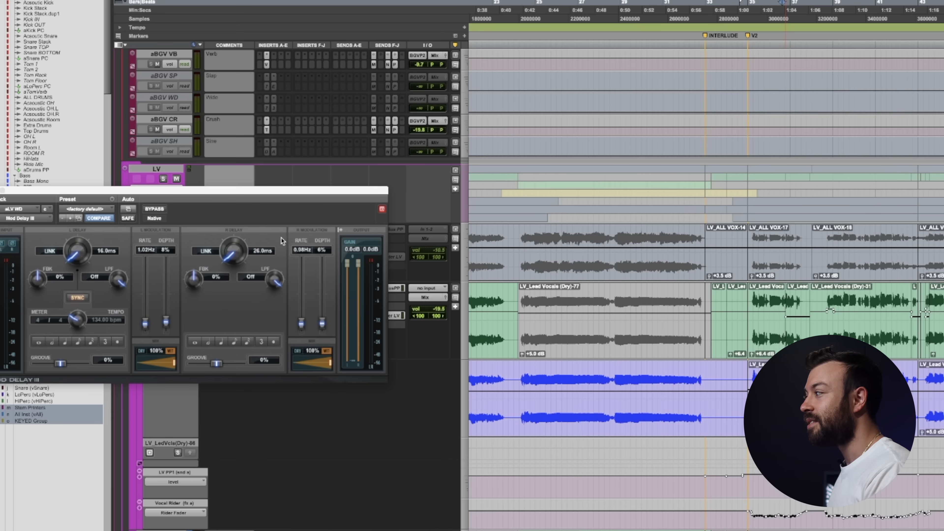
left_click(788, 270)
key("space")
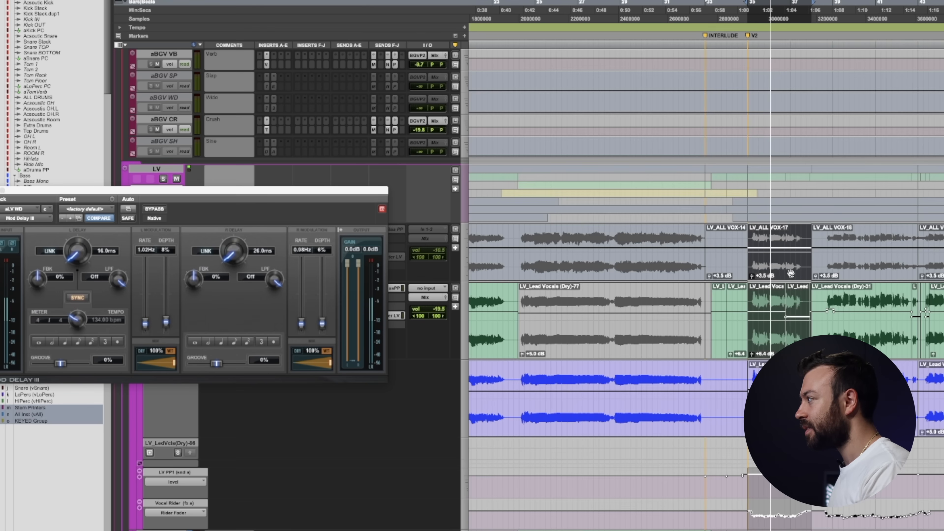
left_click(791, 273)
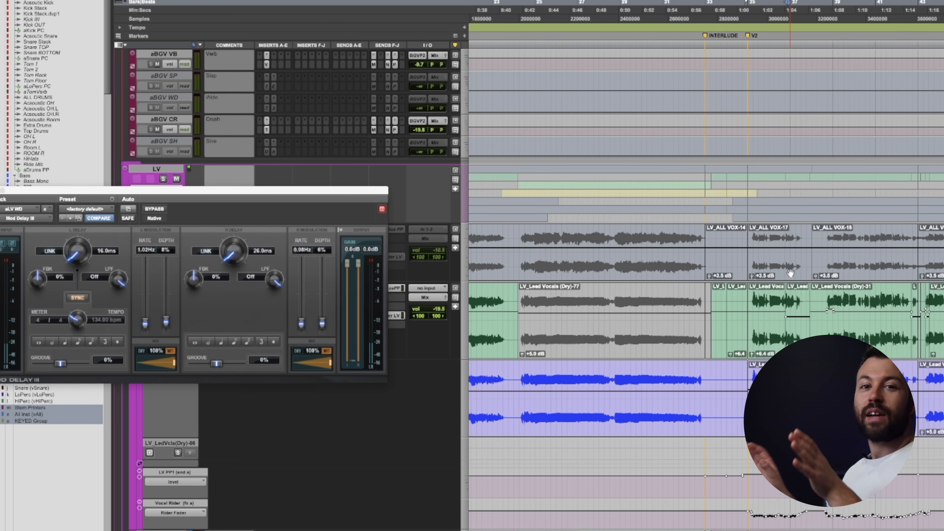
key("ctrl+equal")
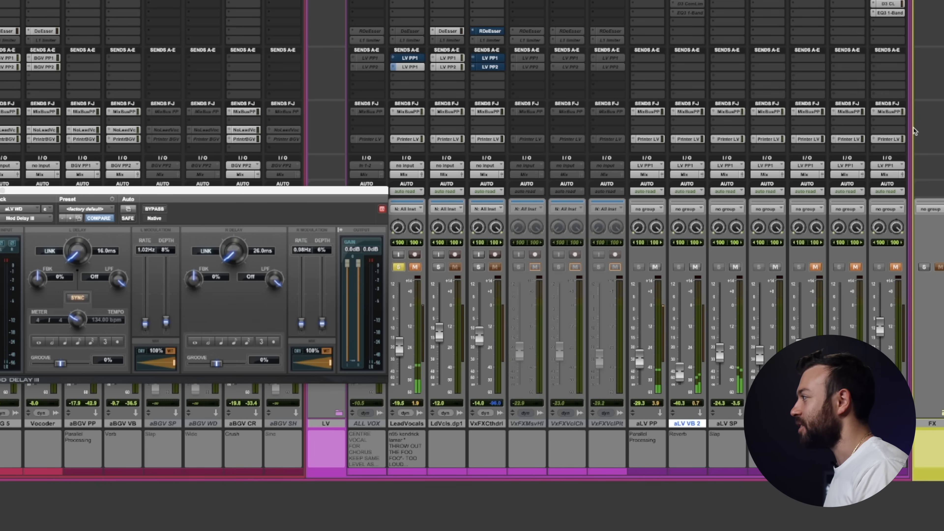
scroll(915, 132, "right", 3)
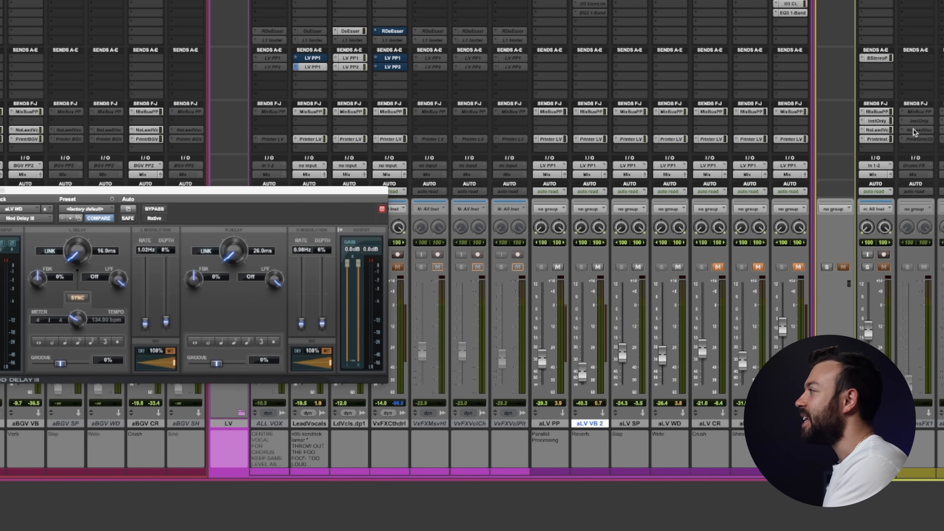
Select the first V2 lead vocal clips in the edit timeline and play them with aLV WD's Mod Delay III active
scroll(915, 130, "right", 20)
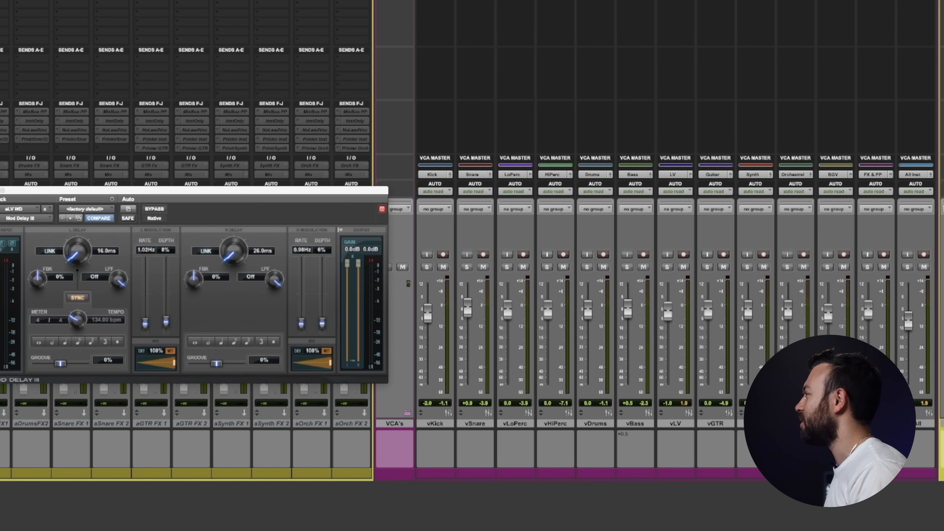
scroll(472, 242, "left", 20)
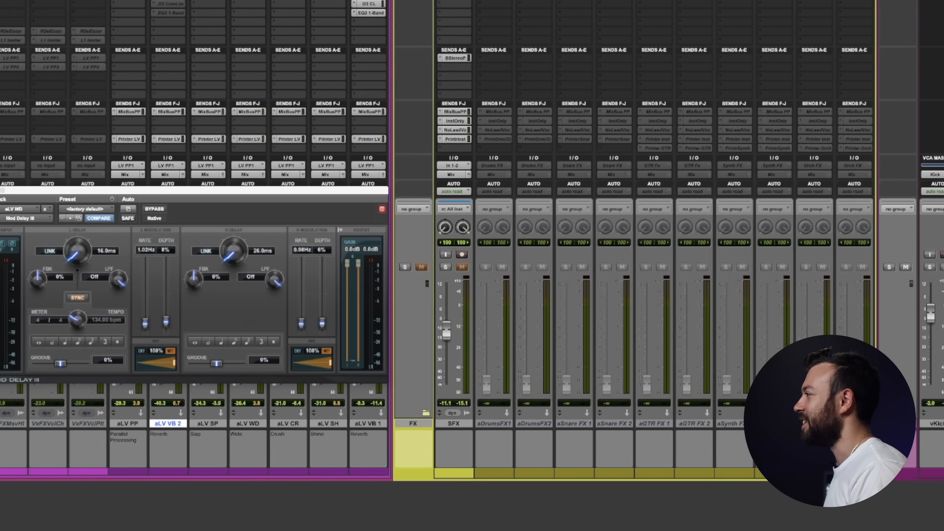
key("super+equal")
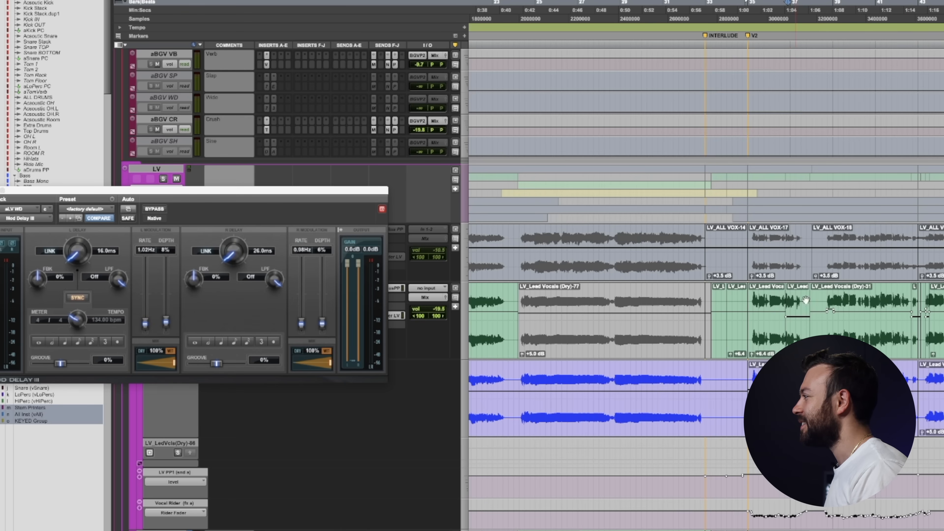
left_click(787, 282)
key("space")
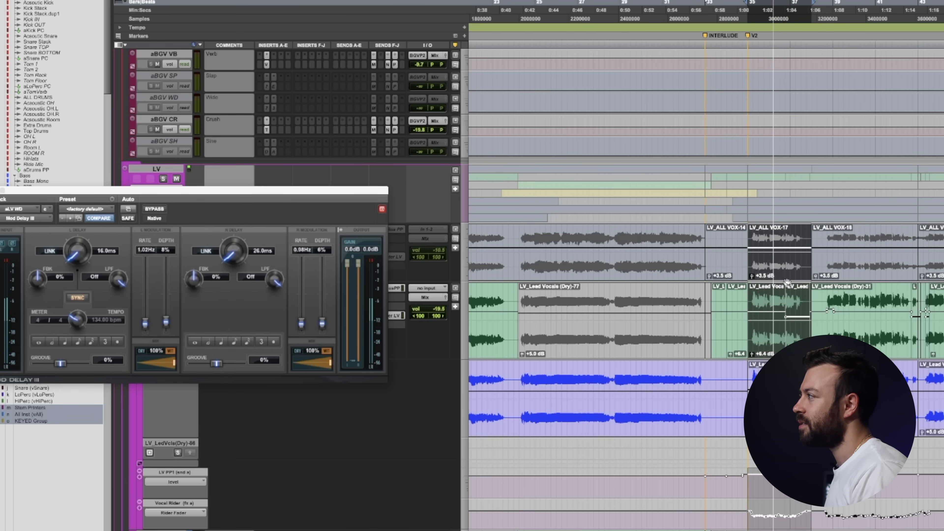
key("space")
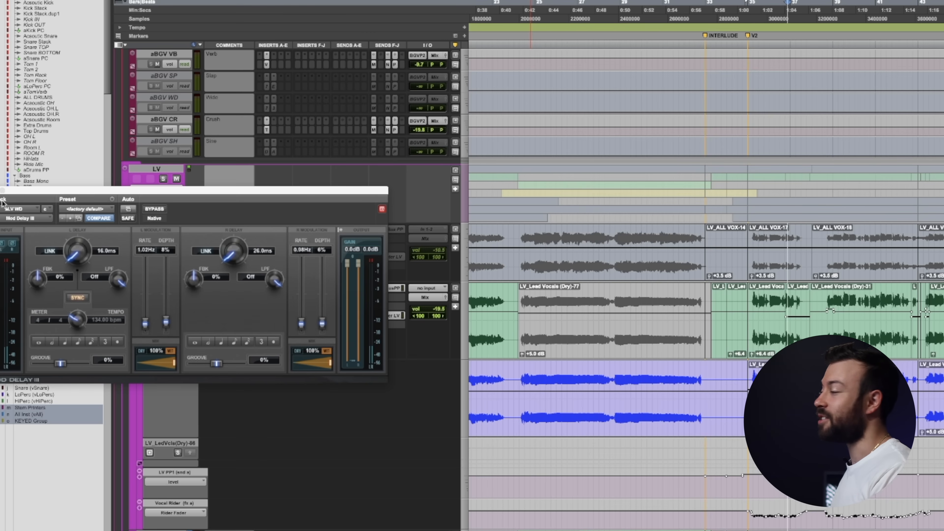
Close Mod Delay III and play the wider V2 selection, comparing the lead vocal with aLV WD muted and unmuted
left_click(0, 190)
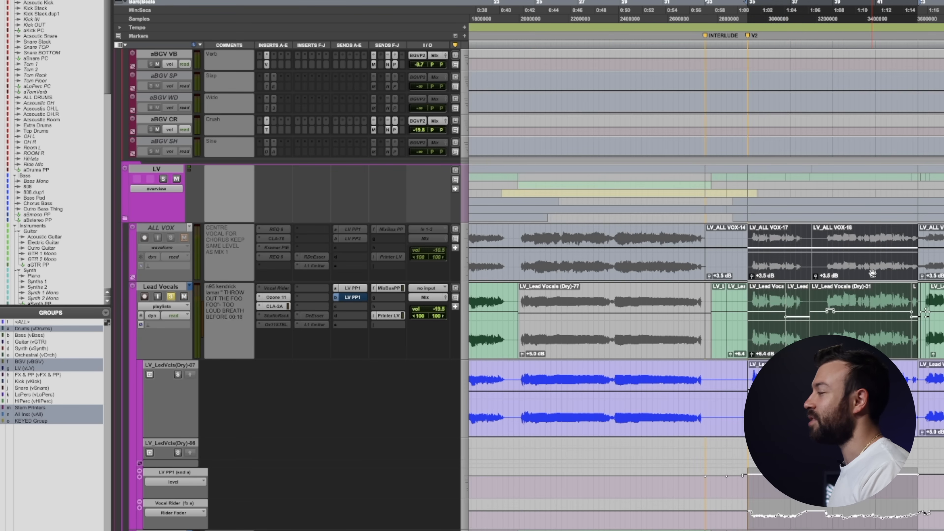
key("ctrl+equal")
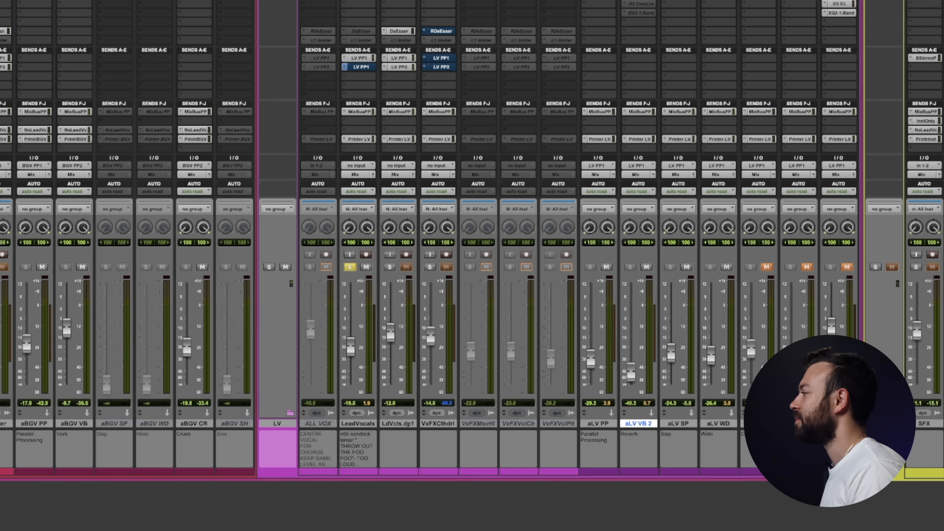
key("space")
left_click(727, 267)
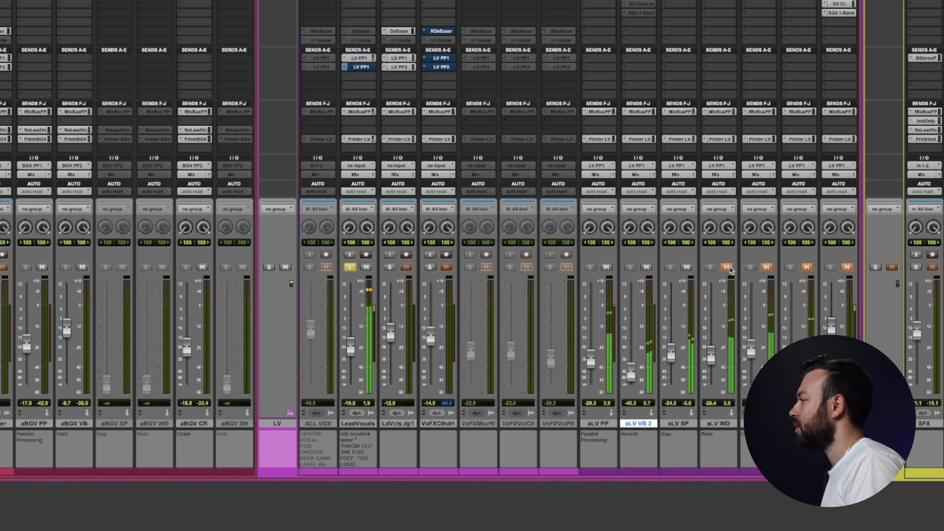
left_click(728, 267)
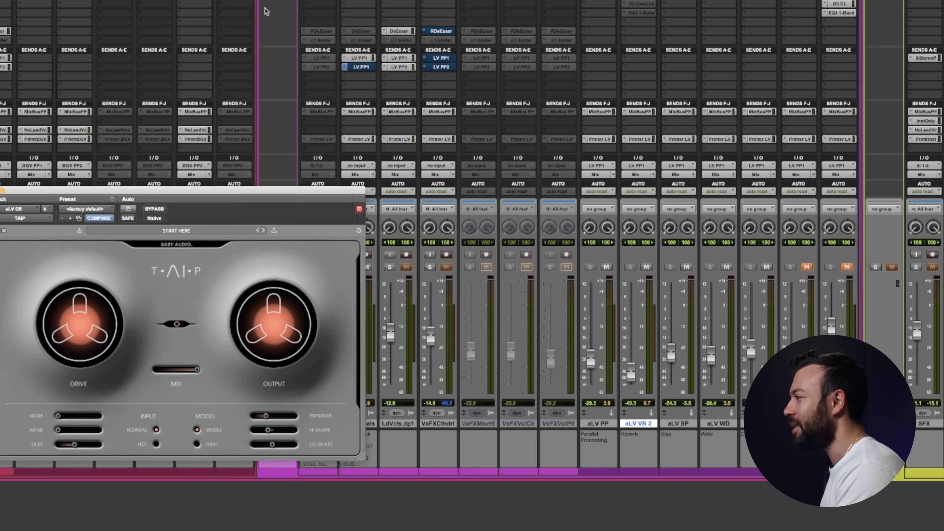
Move aLV CR's TAIP window aside, mute Lead Vocals' second LV PP1 send and unmute the first
left_click_drag(191, 194, 255, 0)
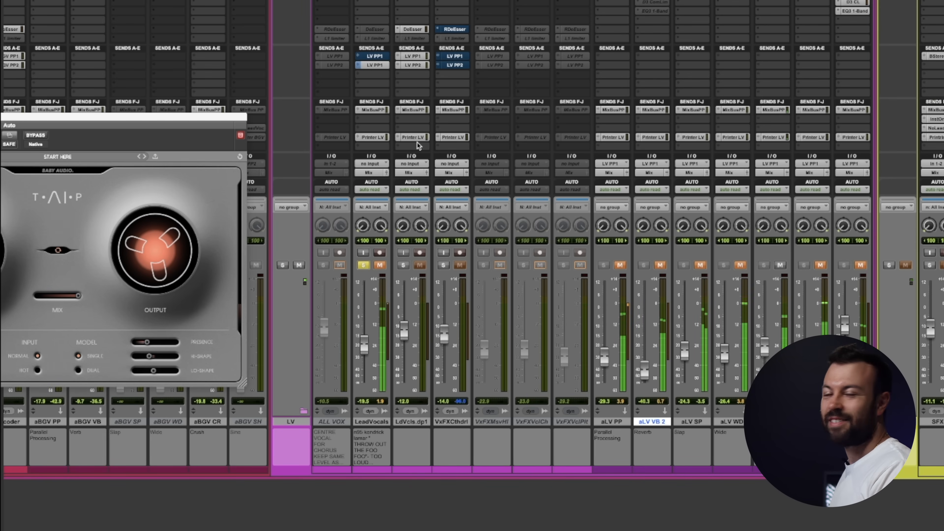
left_click(377, 64, "super")
left_click(375, 56, "super")
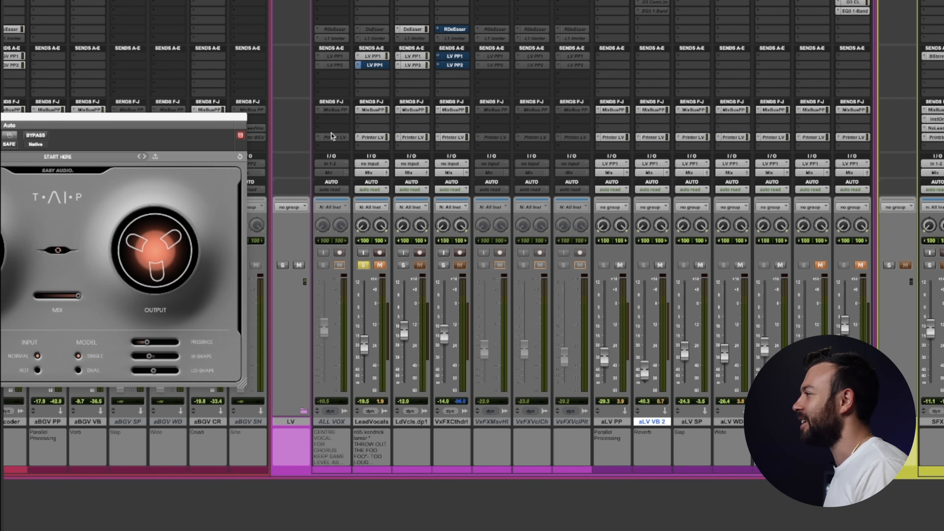
Show the full TAIP window and play the first V2 clips to audition the aLV CR crush effect in the mixer
left_click_drag(204, 119, 336, 102)
key("super+=")
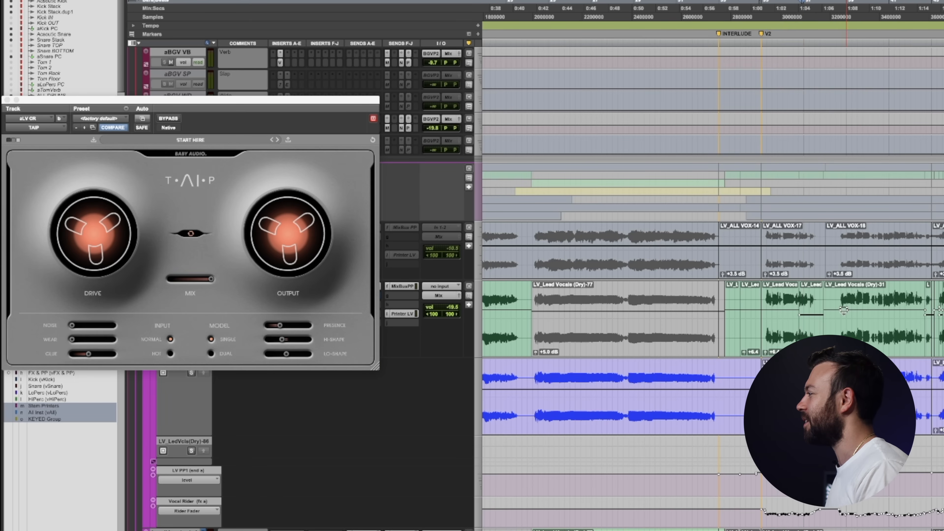
left_click(801, 275)
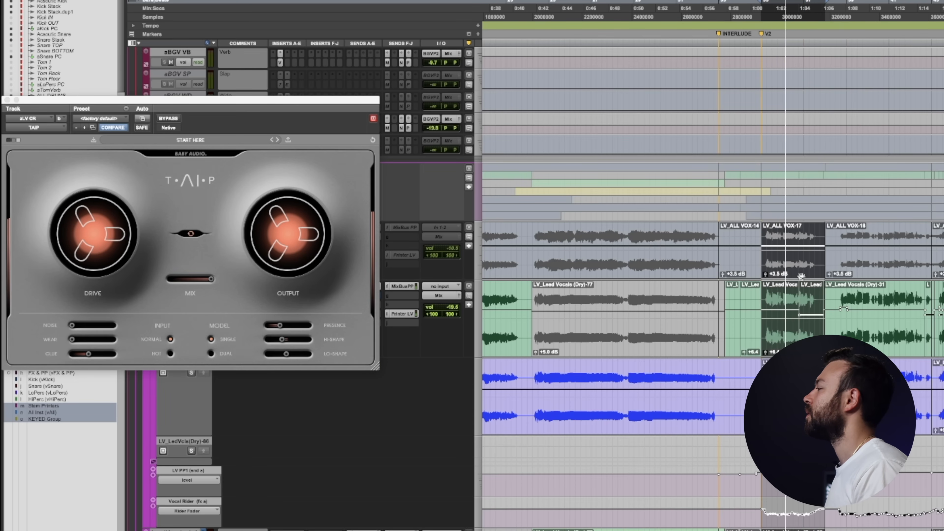
key("super+=")
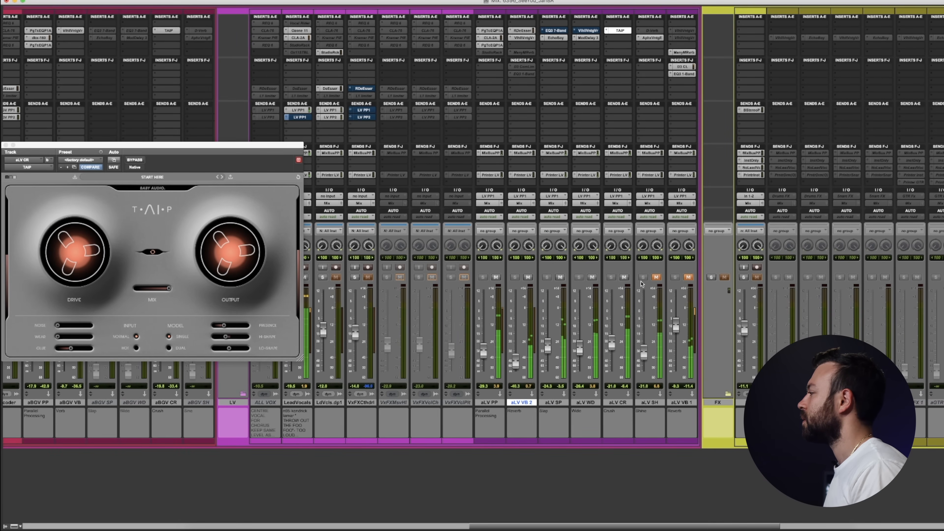
Unmute aLV SH and play the first two V2 lead vocal clips to audition the shine effect
left_click(656, 278)
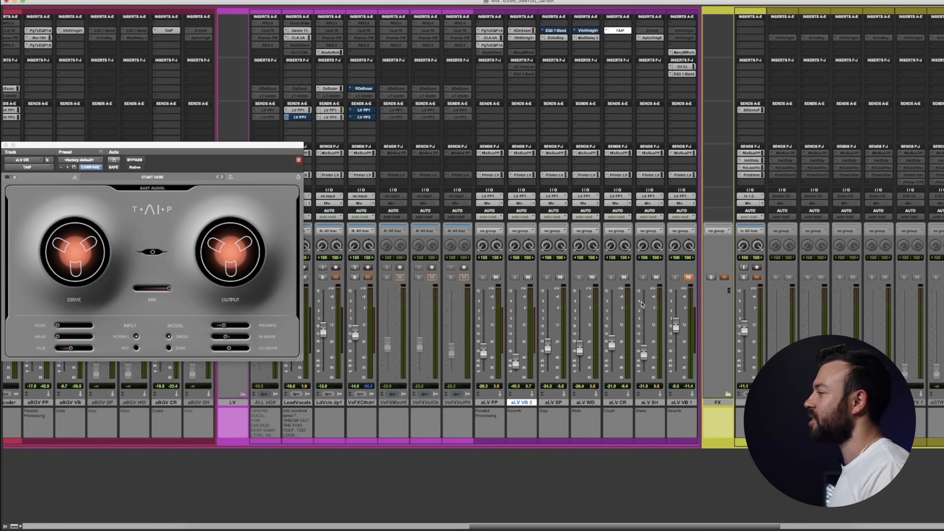
key("super+=")
left_click(626, 342)
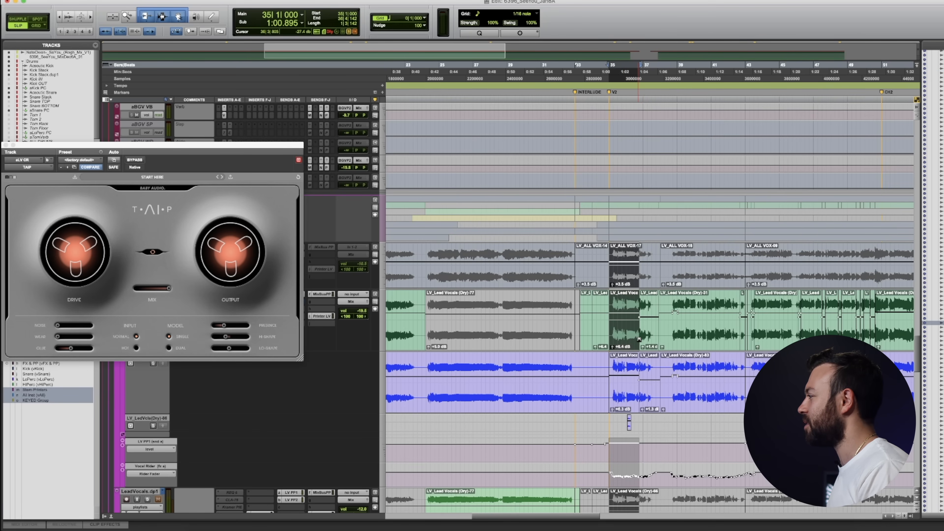
left_click(649, 337, "shift")
key("space")
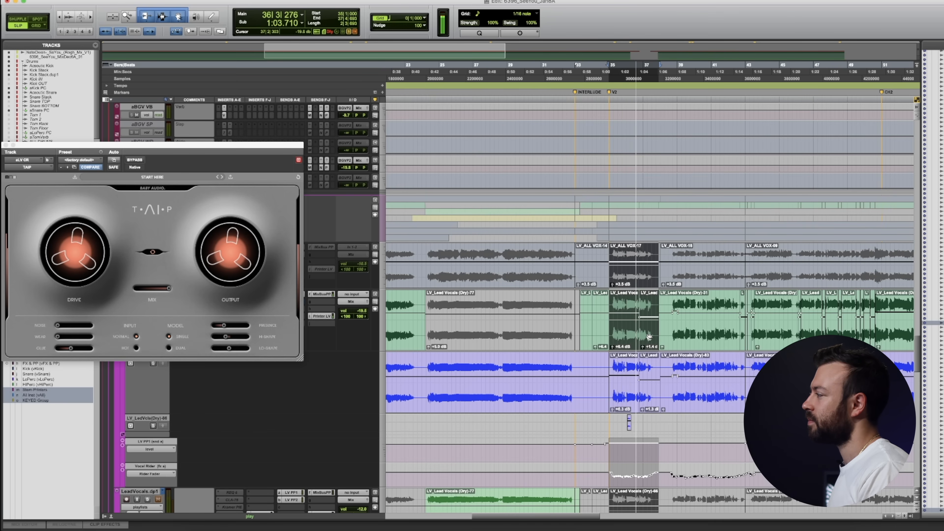
key("space")
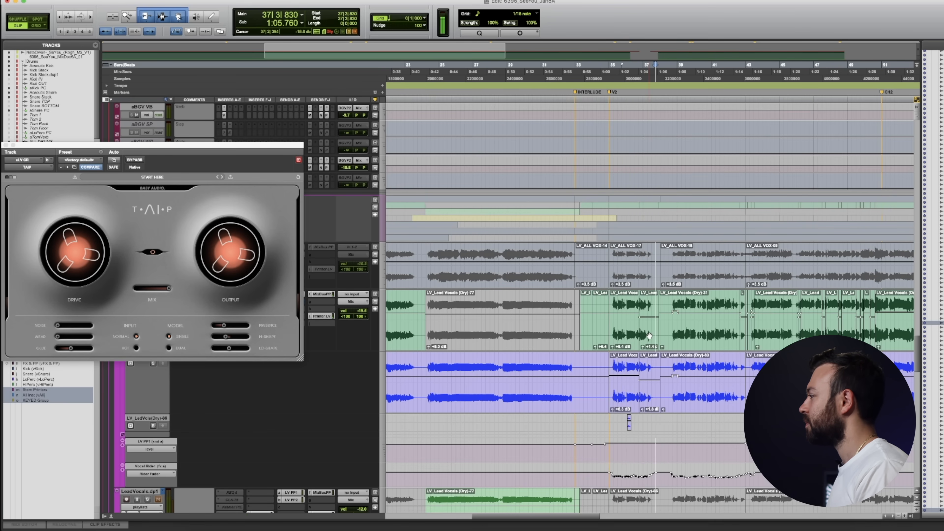
Unmute aLV VB 1 and open its MannyM Reverb and Dyn3 Compressor/Limiter
key("super+equal")
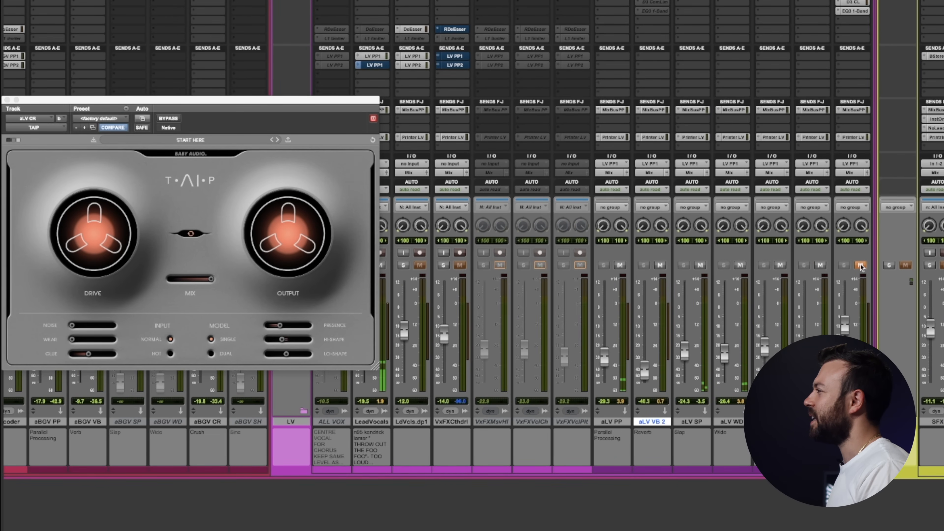
left_click(861, 265)
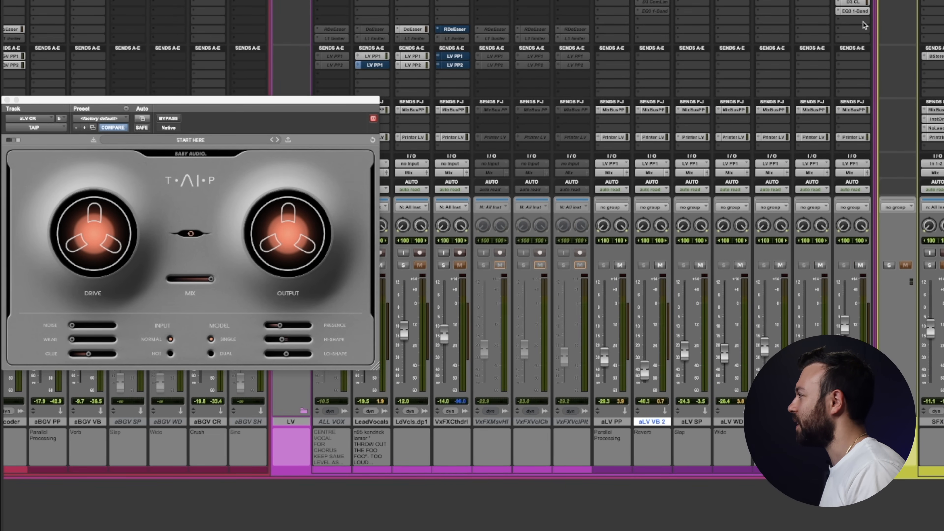
left_click(808, 25)
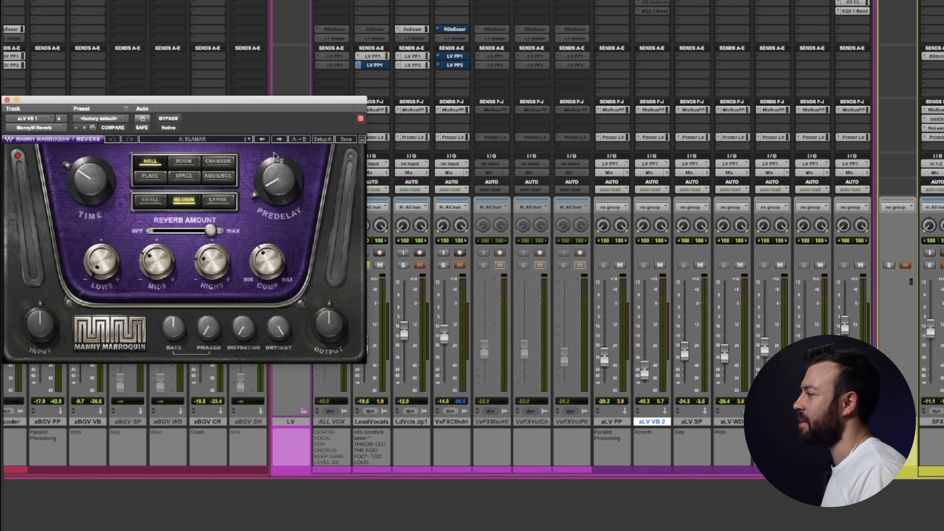
left_click(866, 3)
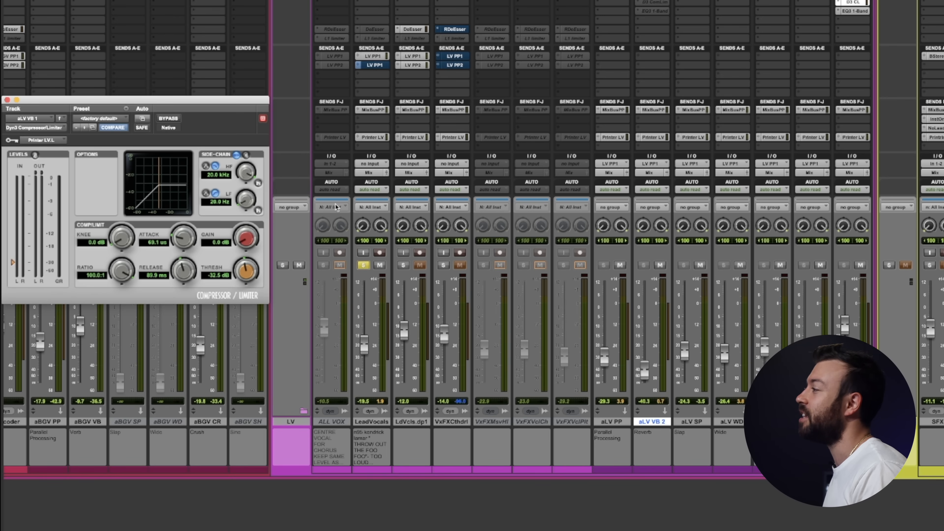
left_click(380, 225)
key("ctrl+equal")
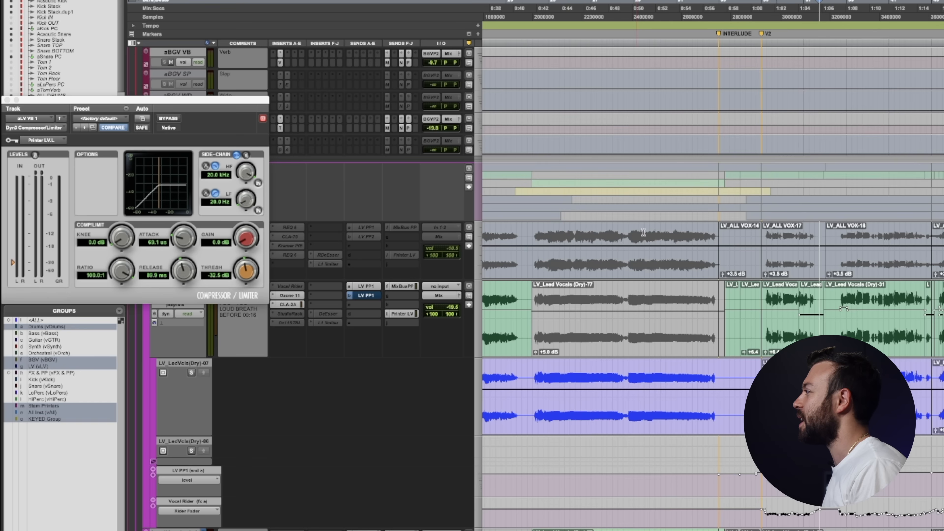
key("ctrl+equal")
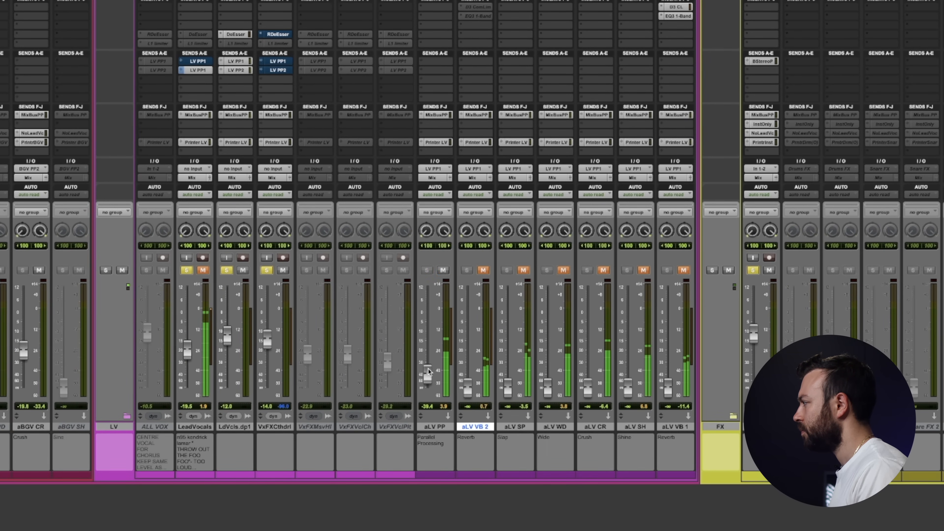
During playback, set aLV PP's fader to -28.9 dB and aLV VB 2's to -27.7 dB, auditioning each effect and muting it again
left_click_drag(429, 370, 430, 367)
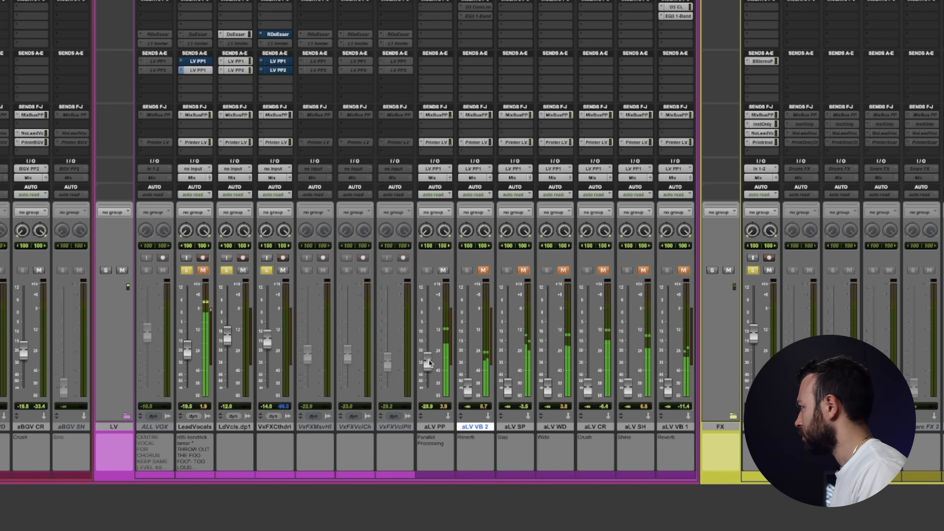
left_click(443, 270)
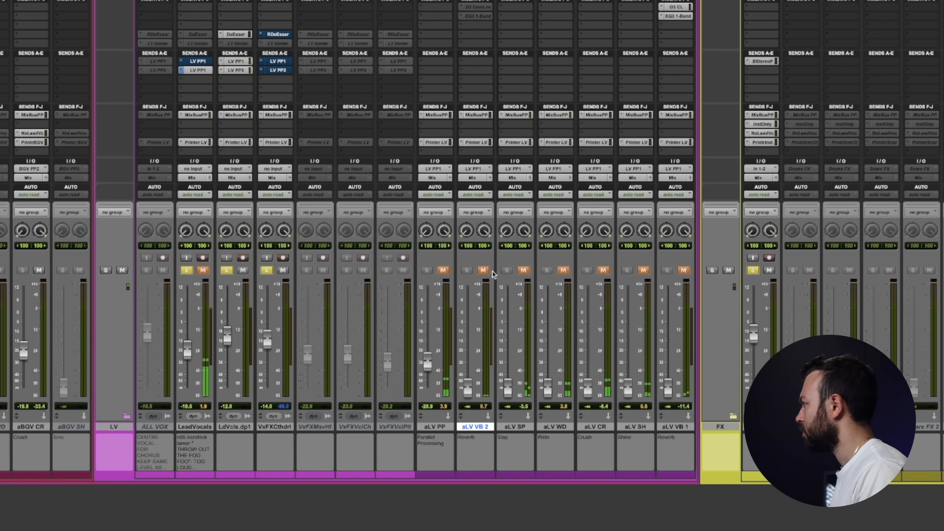
left_click(483, 270)
left_click_drag(472, 394, 471, 365)
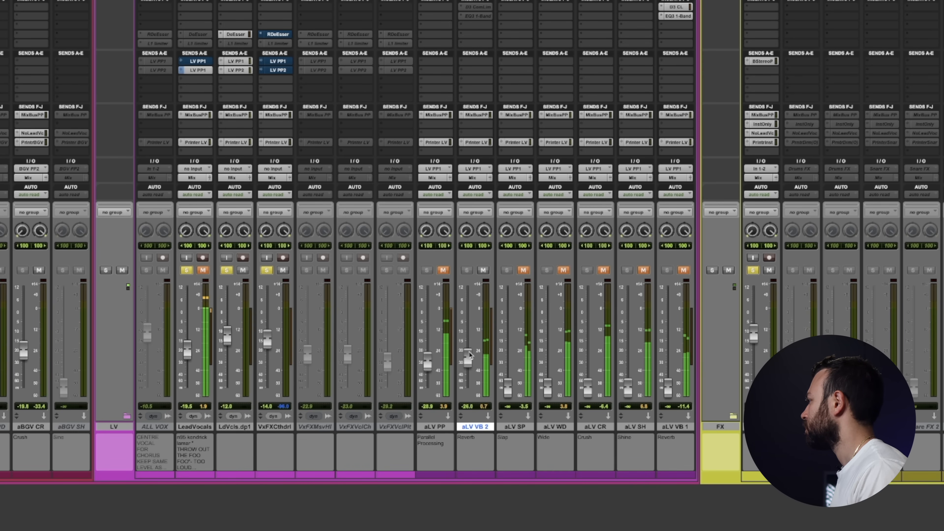
left_click(483, 270)
Audition aLV SP and aLV WD one at a time, setting each fader to -29.7 dB
left_click(523, 270)
left_click_drag(509, 394, 511, 362)
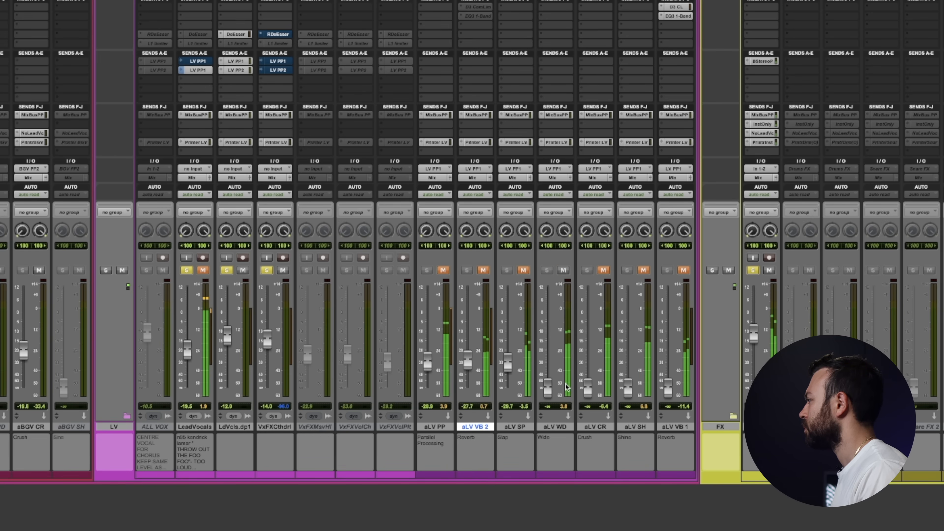
left_click_drag(548, 393, 548, 374)
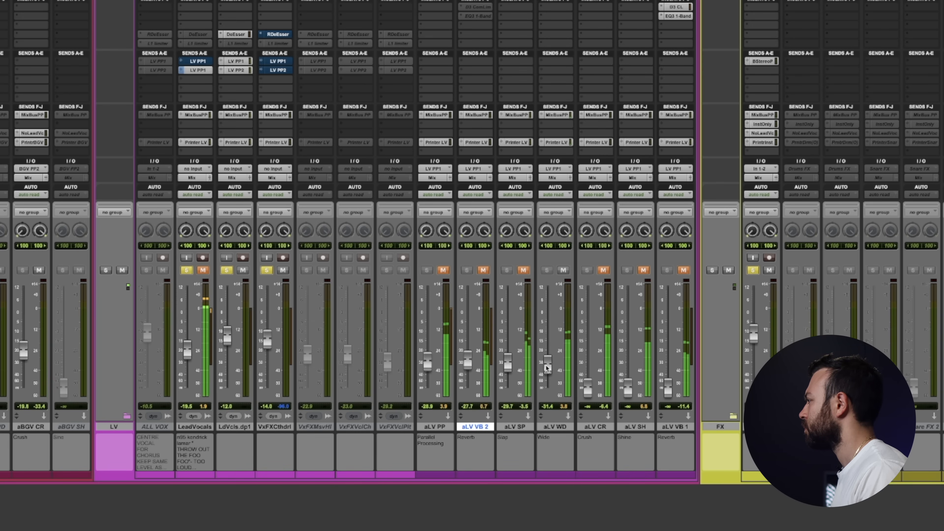
left_click_drag(551, 363, 551, 361)
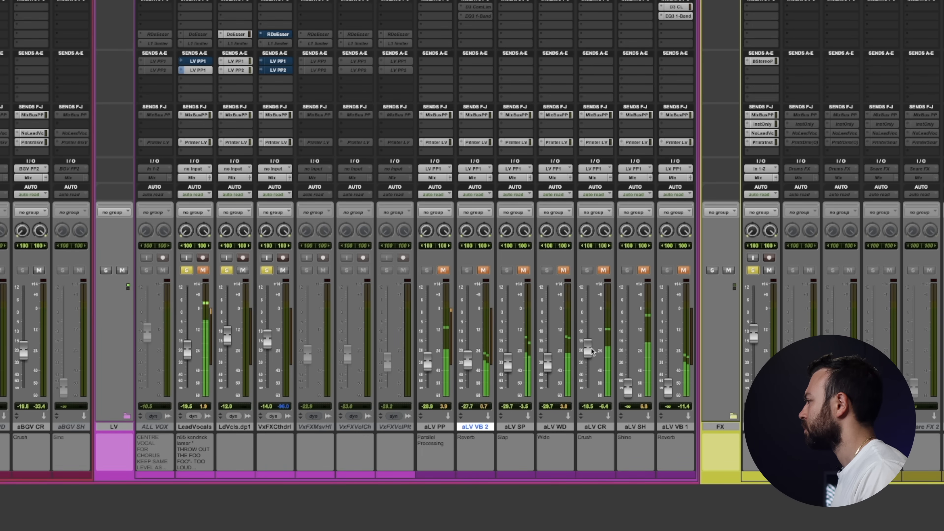
Pull aLV CR's fader fully down, bring it back up to -27.2 dB, and mute the track
left_click_drag(593, 352, 585, 479)
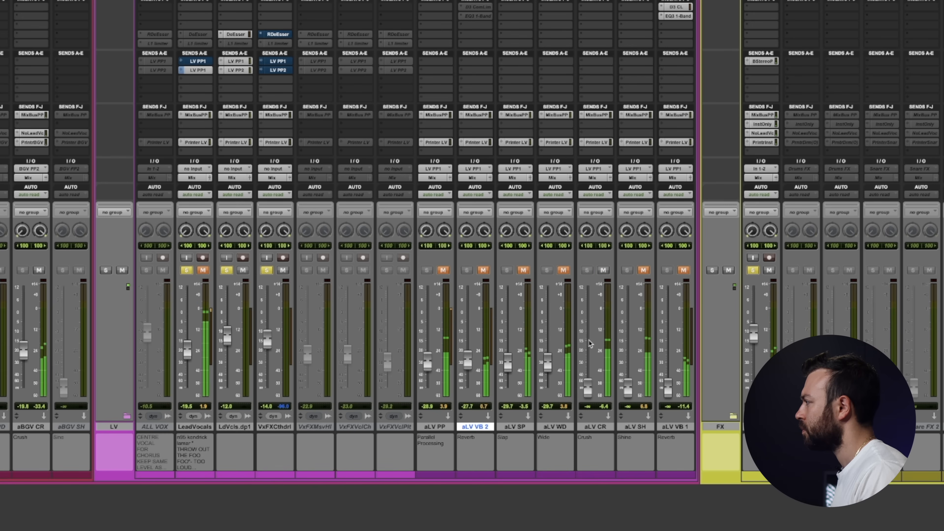
left_click_drag(588, 390, 590, 356)
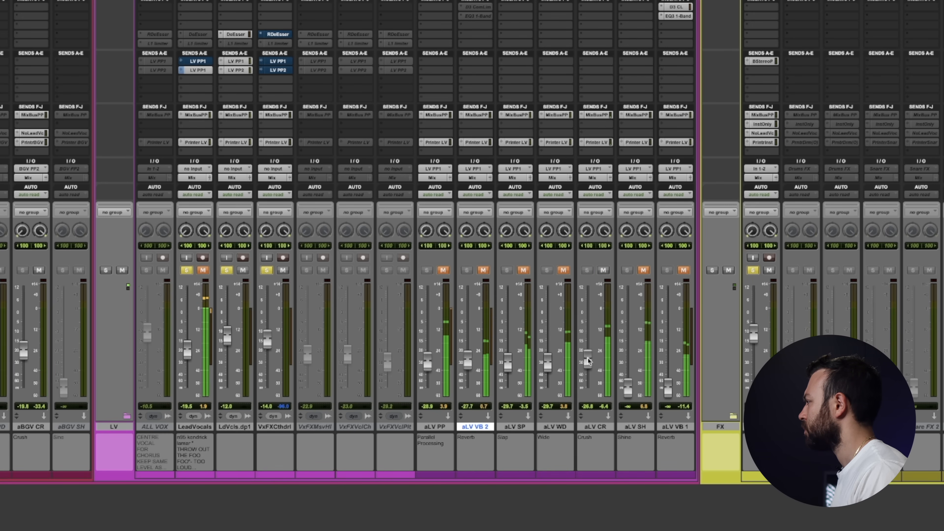
left_click(603, 270)
Audition the shine and reverb effects, setting aLV SH's fader to -39.4 dB and aLV VB 1's to -14.2 dB
left_click(643, 270)
left_click_drag(628, 389, 631, 379)
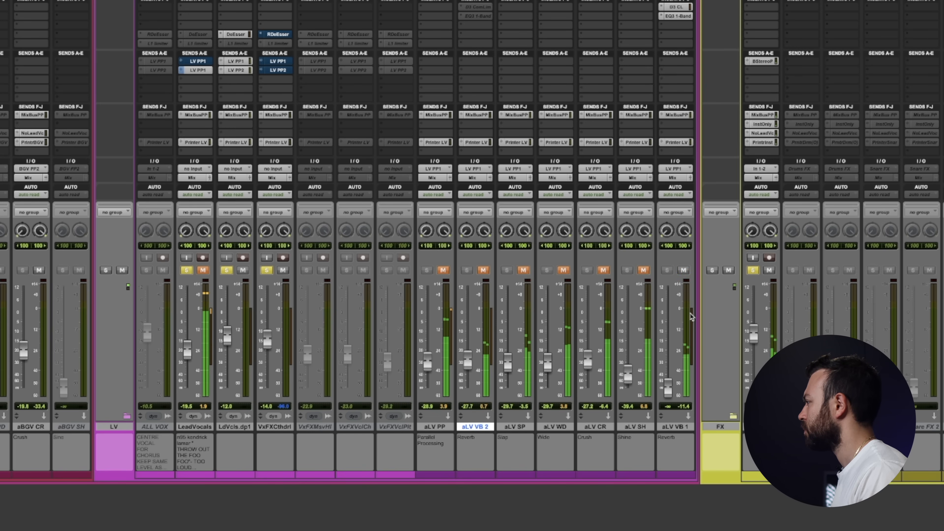
left_click_drag(666, 388, 665, 345)
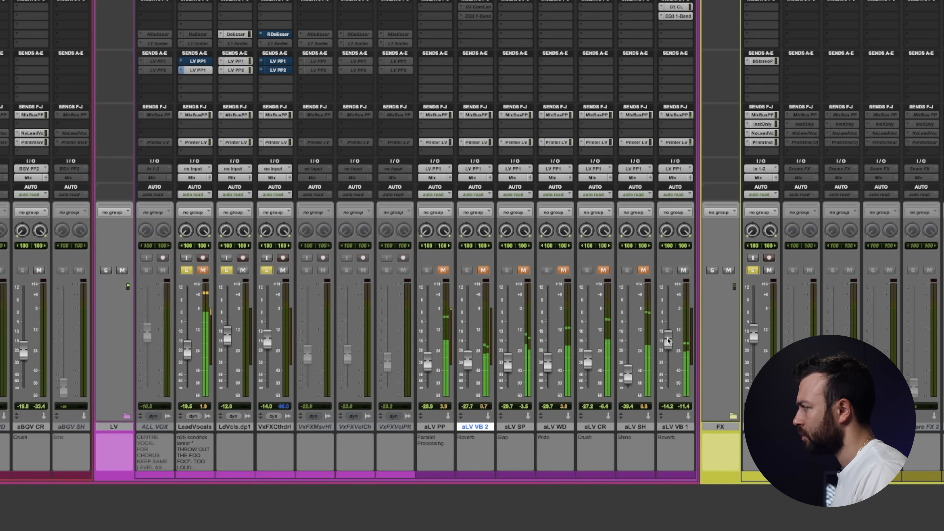
Unmute the lead vocal effect tracks from aLV CR back through aLV WD, aLV SP, aLV VB 2 and aLV PP
left_click(603, 271)
left_click(563, 270)
left_click(523, 271)
left_click(483, 270)
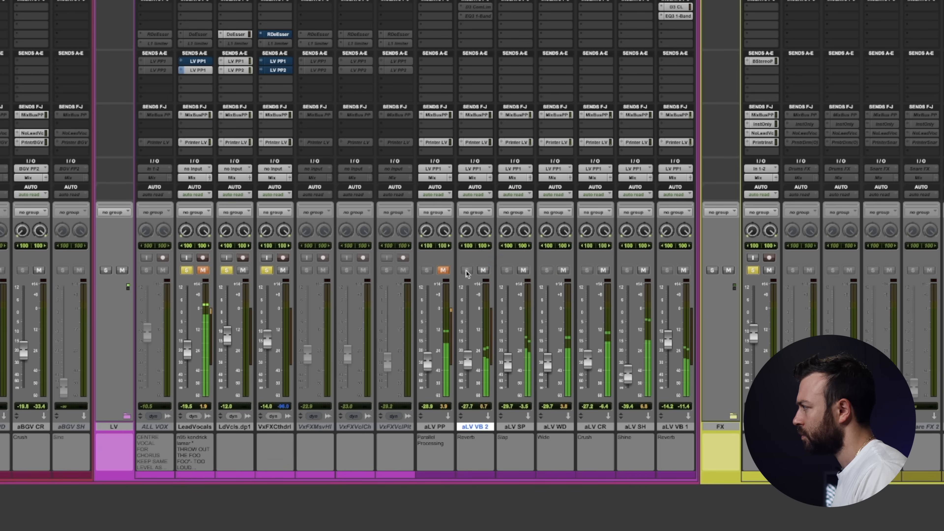
left_click(428, 270)
left_click(443, 270)
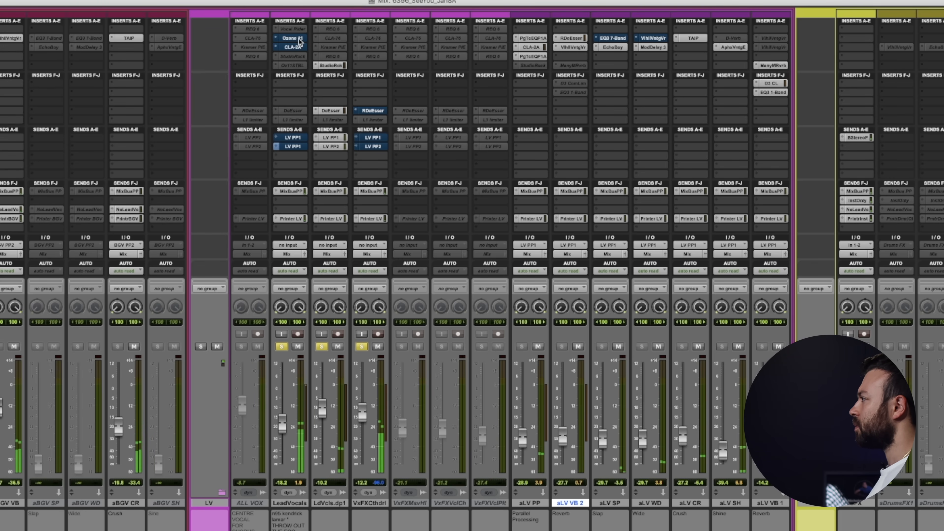
Reactivate Ozone 11 and CLA-2A on Lead Vocals and unmute its first LV PP1 send
left_click(298, 39, "super")
left_click(305, 138, "super")
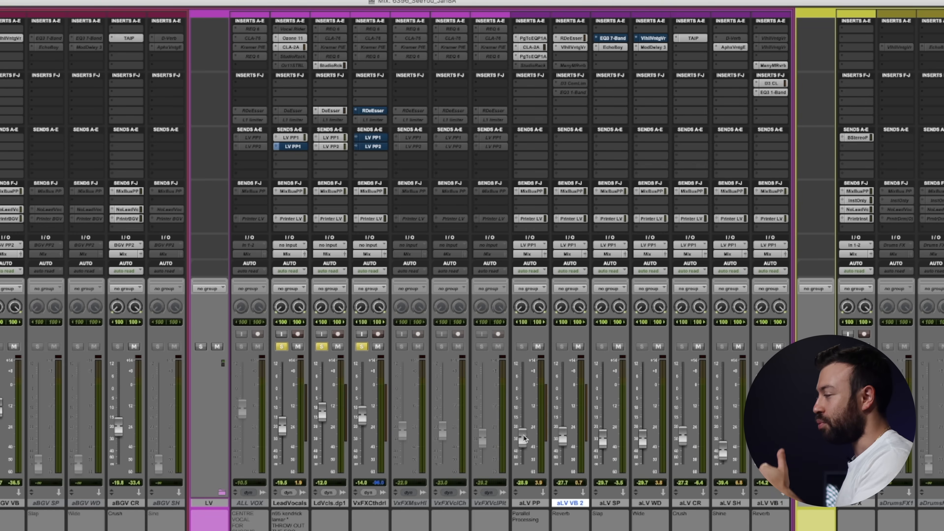
Set aLV PP's fader to -29.3 dB and raise aLV VB 2's fader to -21.8 dB
left_click_drag(524, 439, 549, 431)
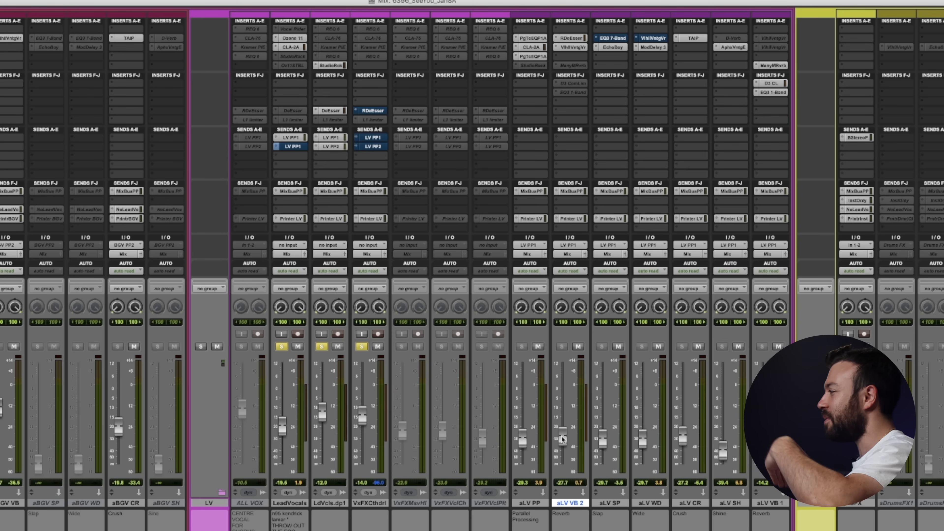
left_click_drag(563, 441, 563, 429)
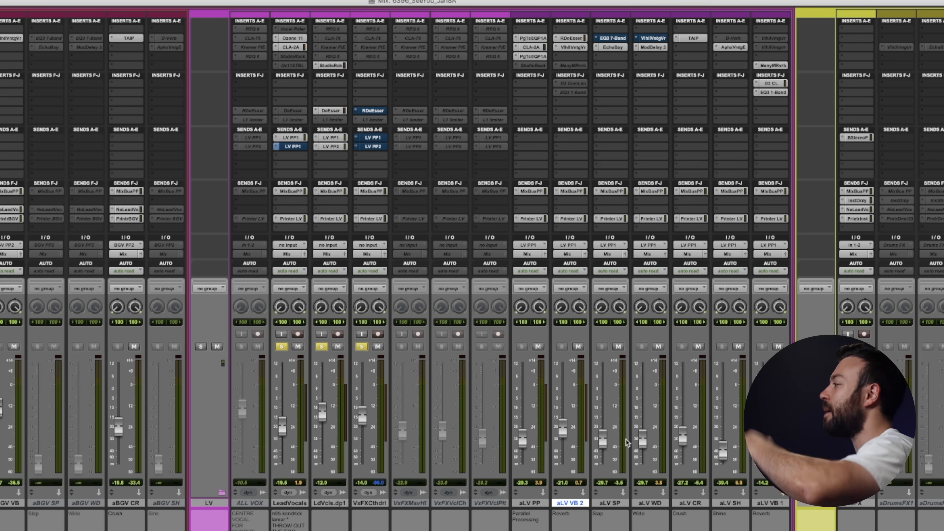